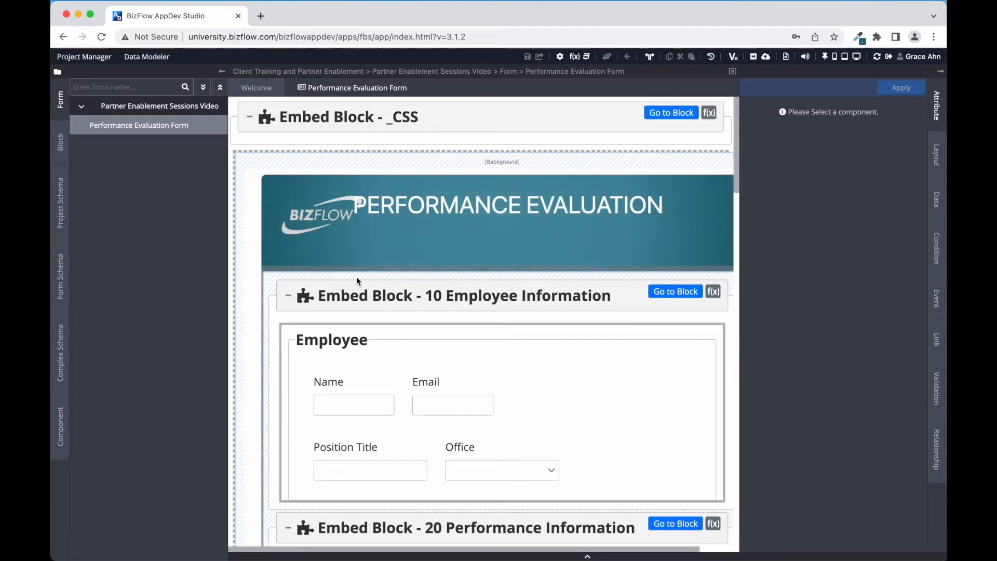
# Scroll through the form's Employee and Performance sections, then launch the Universal Data Modeler
pyautogui.scroll(-1, 343, 389)
pyautogui.scroll(-5, 340, 397)
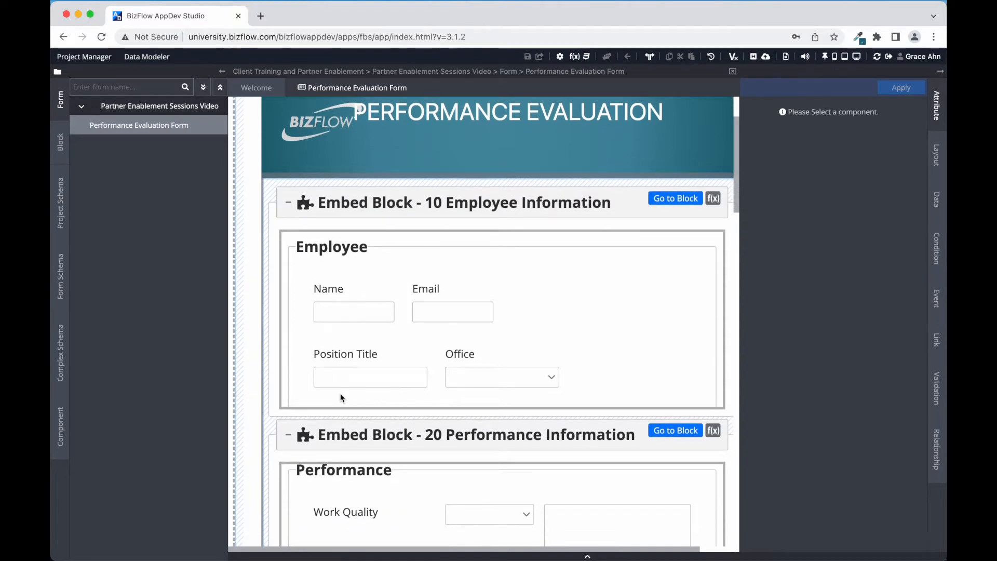
pyautogui.scroll(-2, 341, 398)
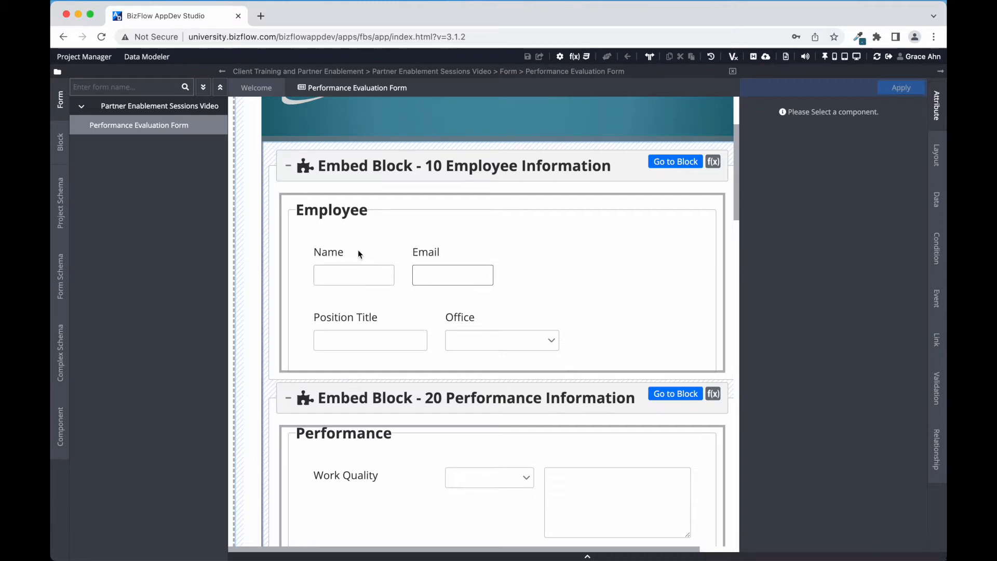
pyautogui.click(148, 58)
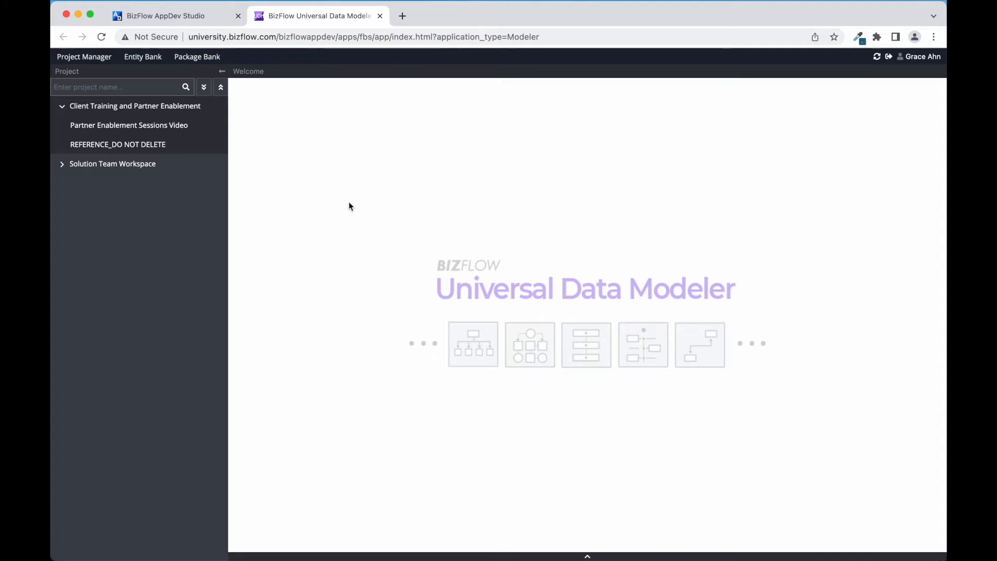
# Open the Partner Enablement Sessions Video project and check it out for editing
pyautogui.click(196, 126)
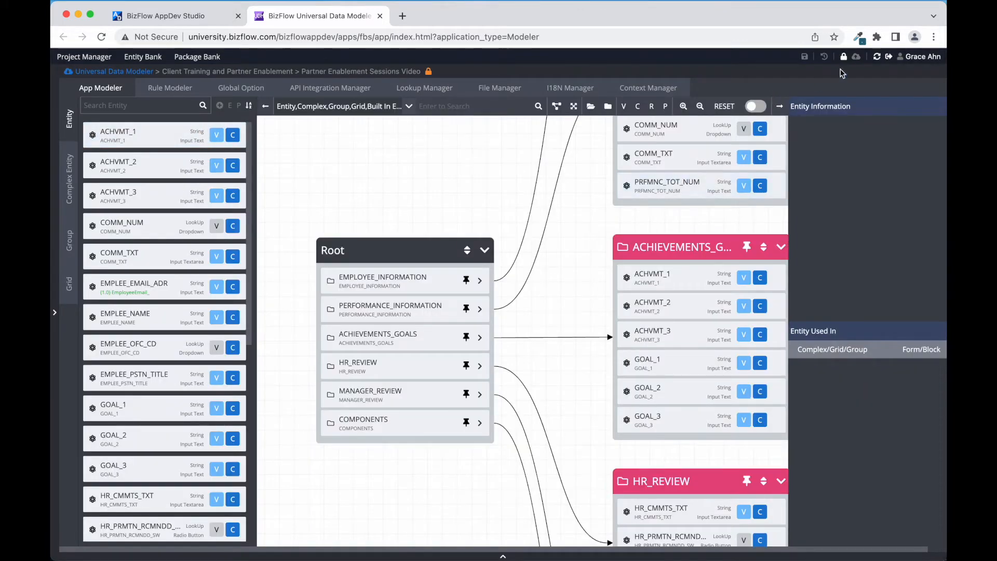
pyautogui.click(844, 60)
pyautogui.click(598, 107)
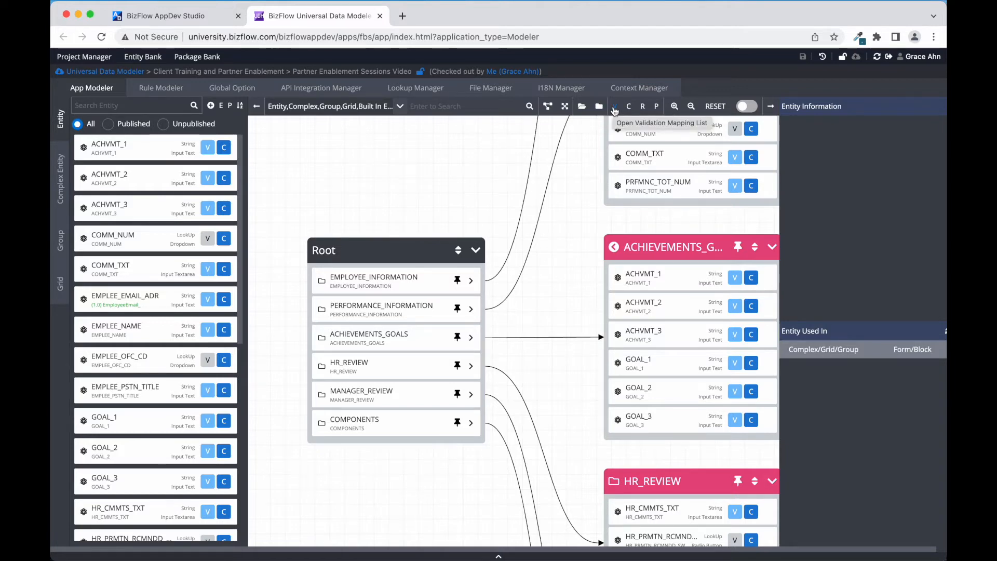
# In the Validation Mapping List, try the validation filters, then search entities for EMAIL
pyautogui.click(614, 107)
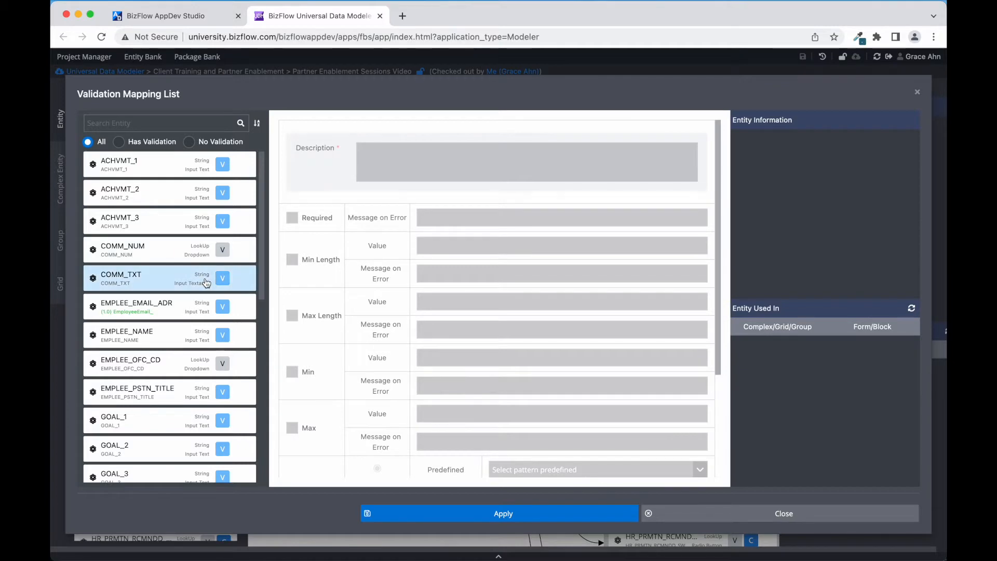
pyautogui.scroll(-10, 206, 282)
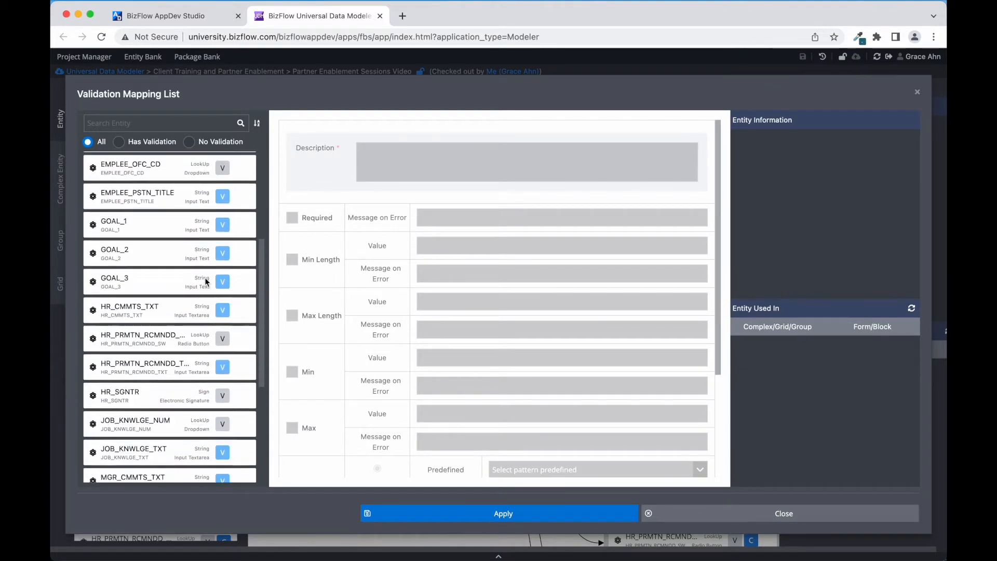
pyautogui.scroll(10, 206, 283)
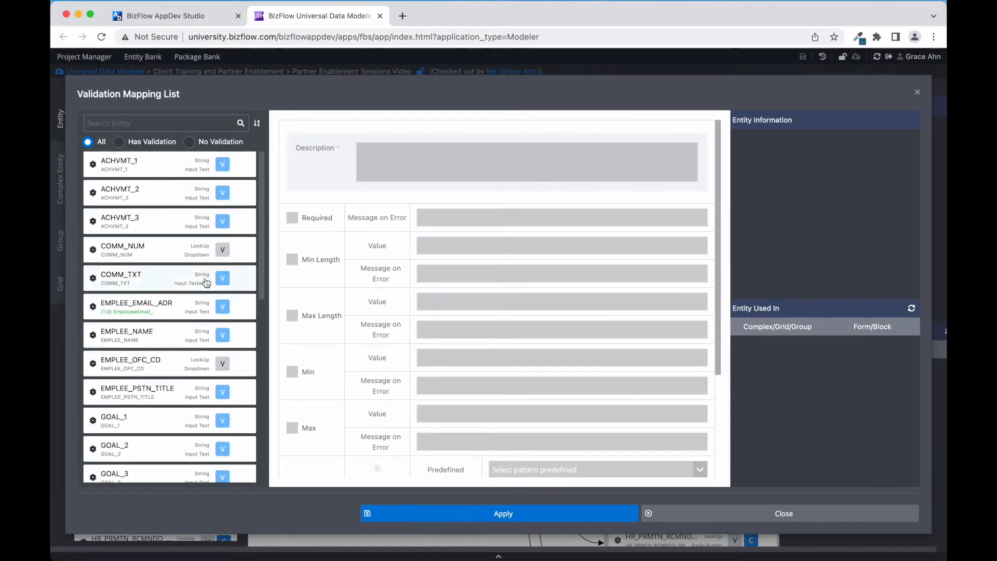
pyautogui.click(120, 143)
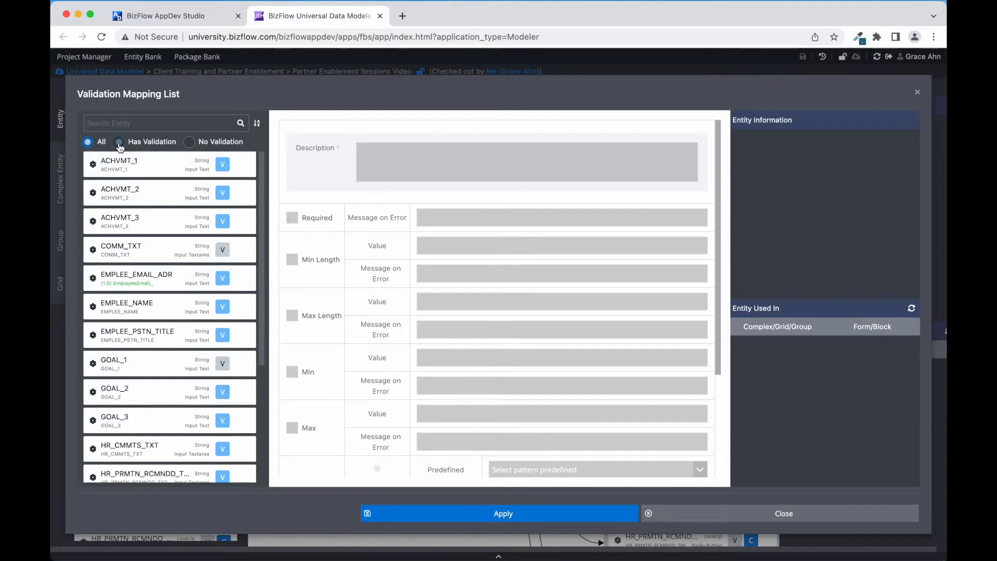
pyautogui.click(189, 144)
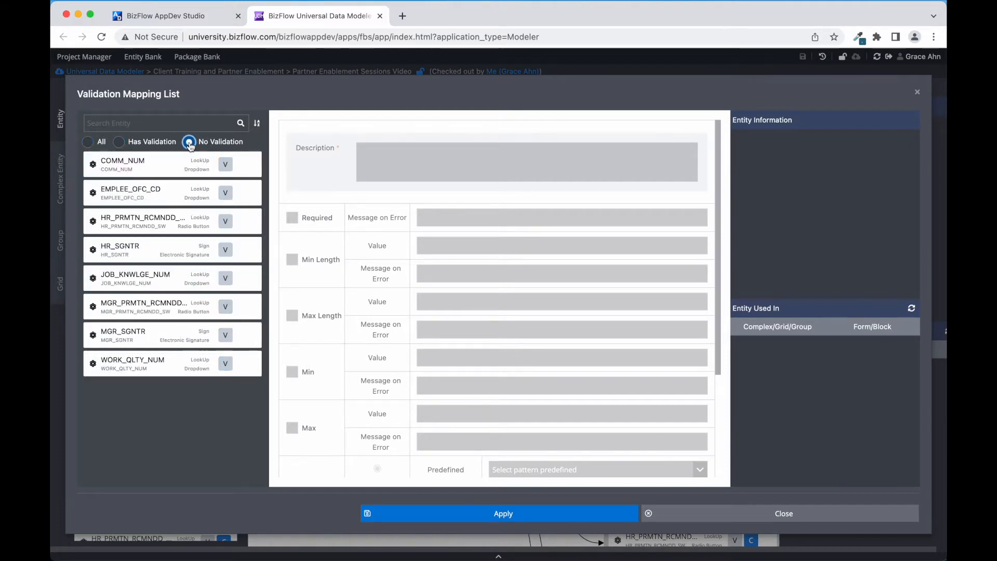
pyautogui.click(88, 142)
pyautogui.click(143, 124)
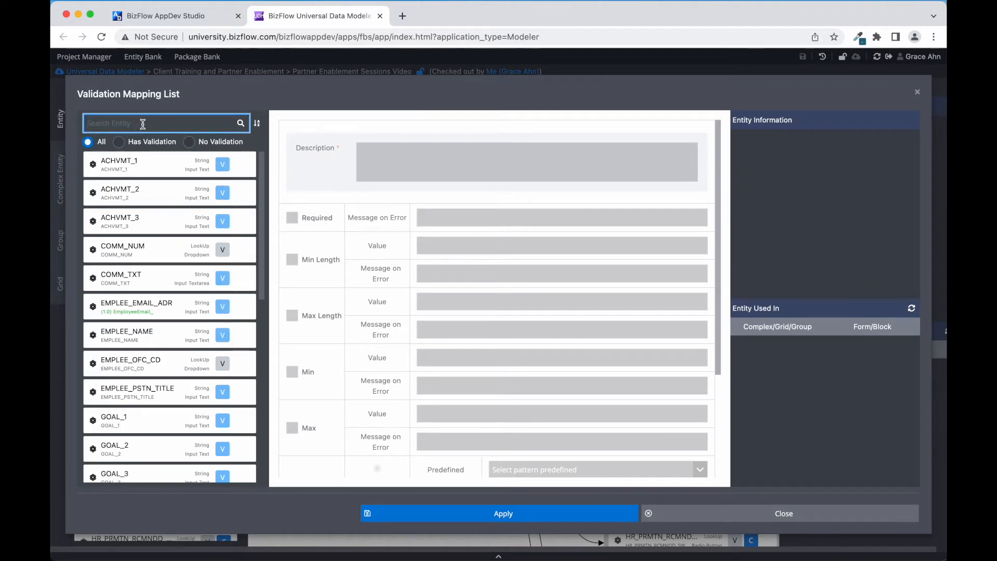
pyautogui.write('EMAIL')
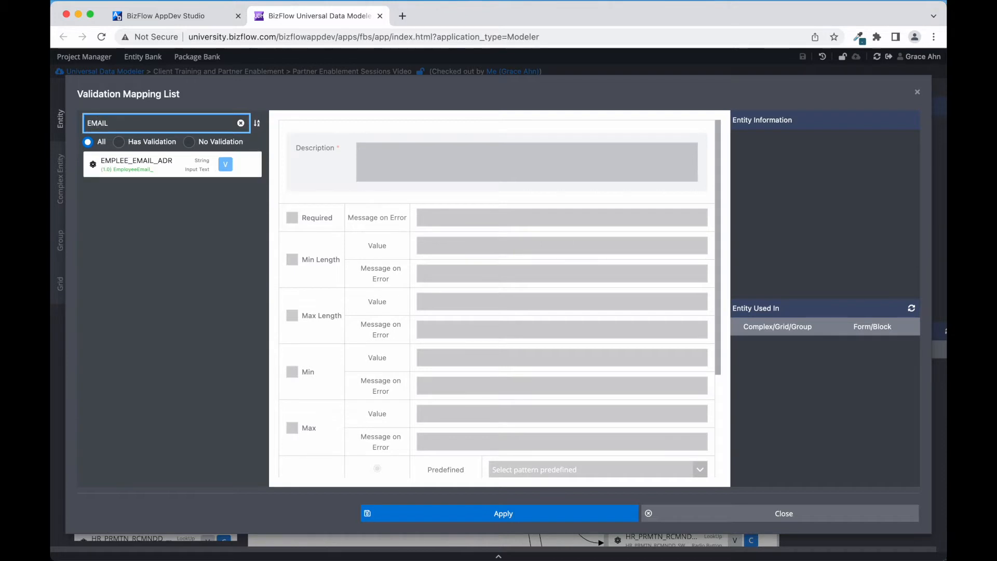
# Give EMPLEE_EMAIL_ADR description 'Required Field', mark it Required, error 'This field is required.'
pyautogui.click(155, 173)
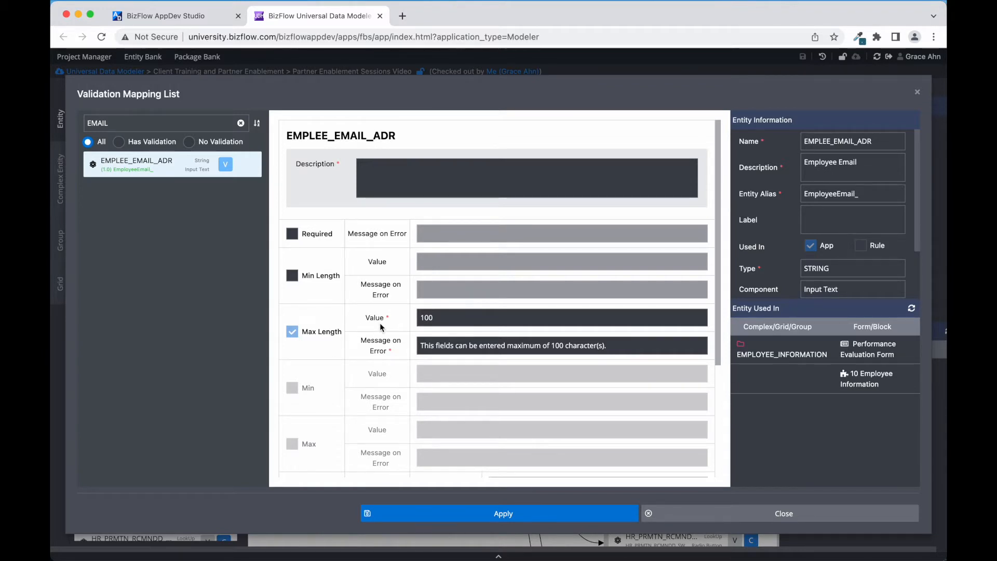
pyautogui.click(394, 173)
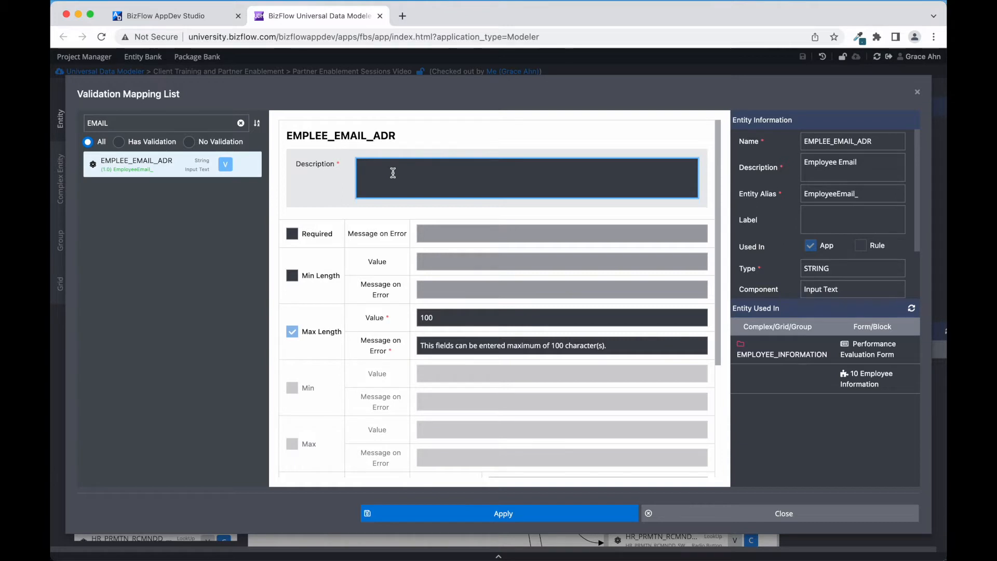
pyautogui.write('Required Field')
pyautogui.click(291, 239)
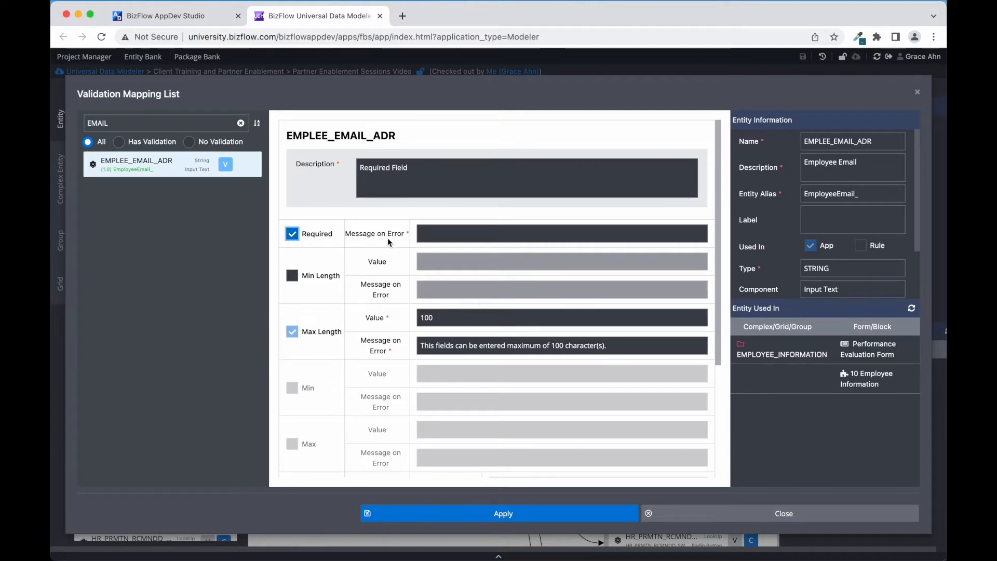
pyautogui.click(435, 233)
pyautogui.write('Th')
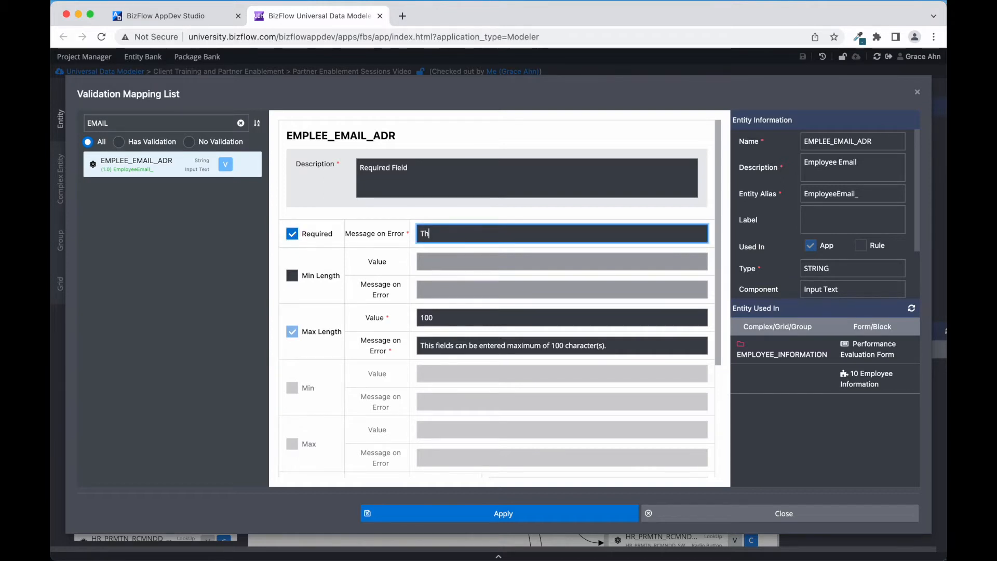
pyautogui.write('is field is requir')
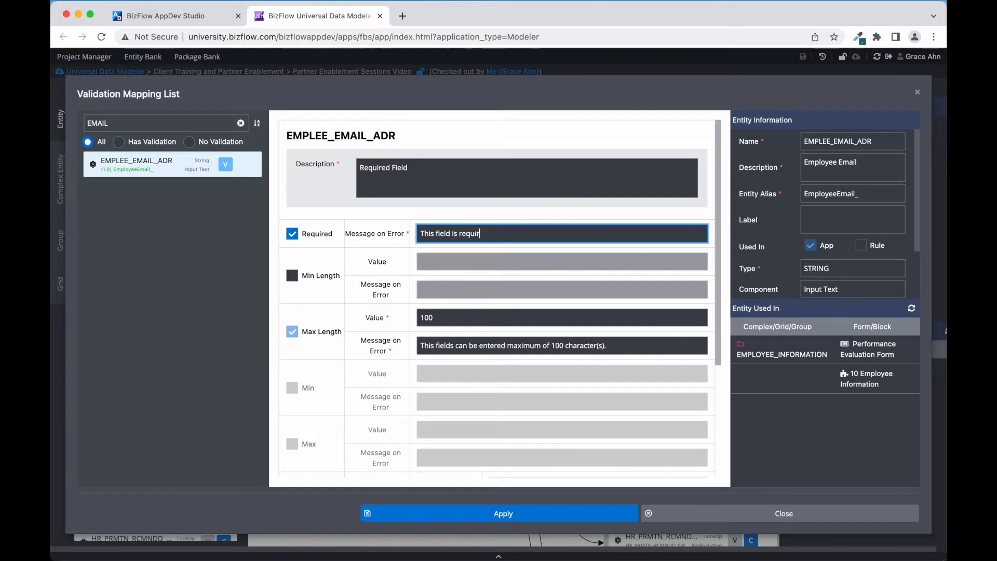
pyautogui.write('ed.')
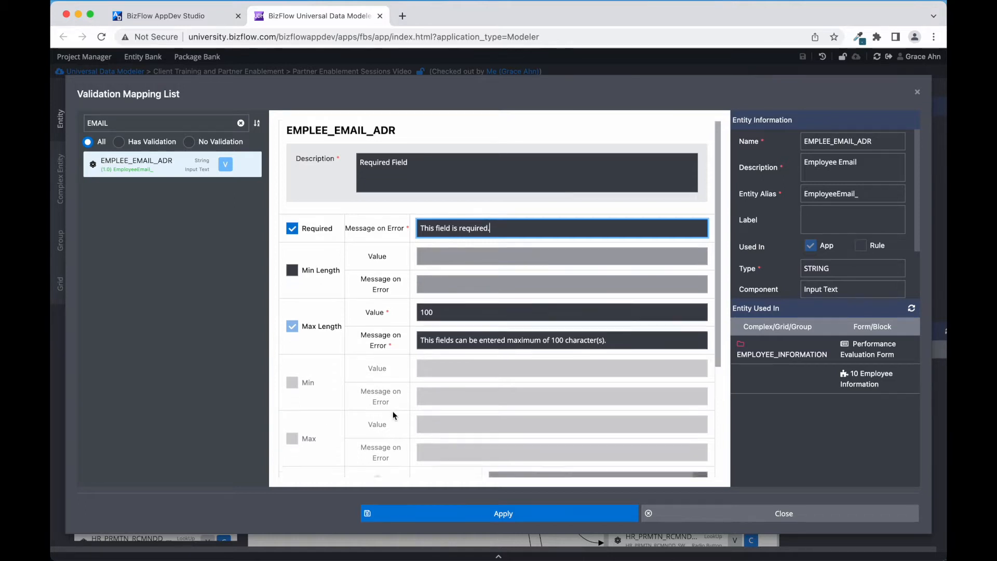
pyautogui.scroll(-3, 394, 415)
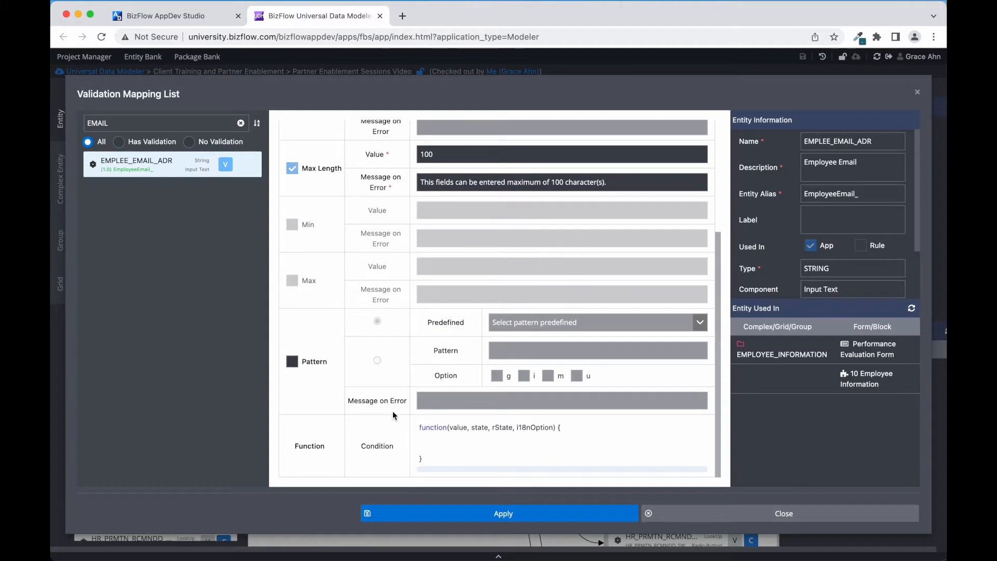
pyautogui.click(292, 363)
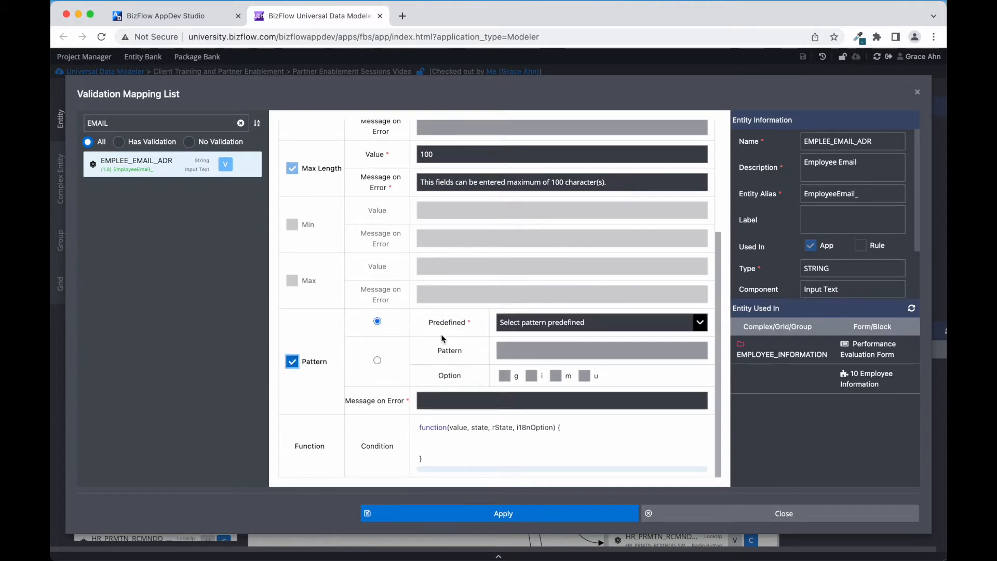
pyautogui.click(601, 324)
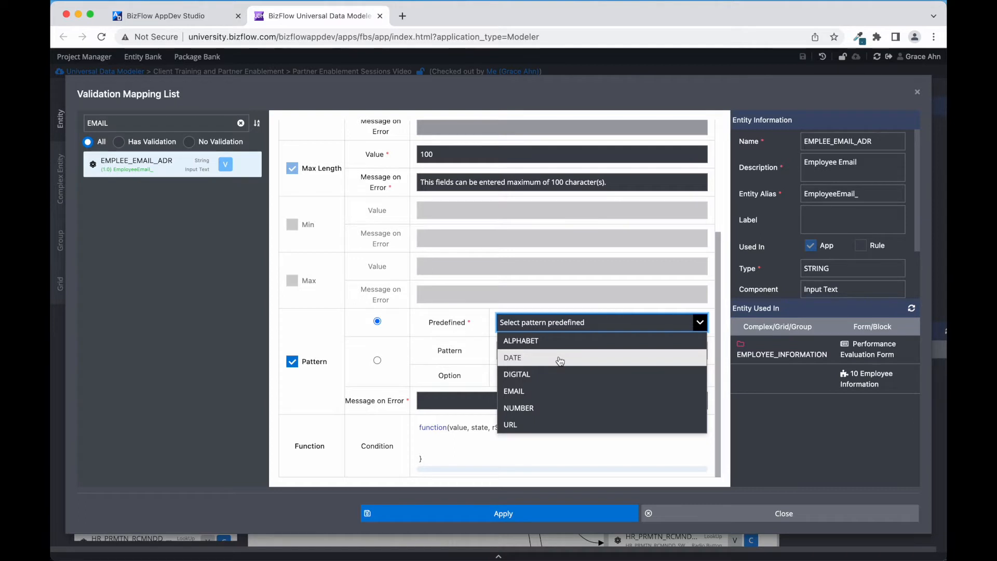
pyautogui.click(377, 361)
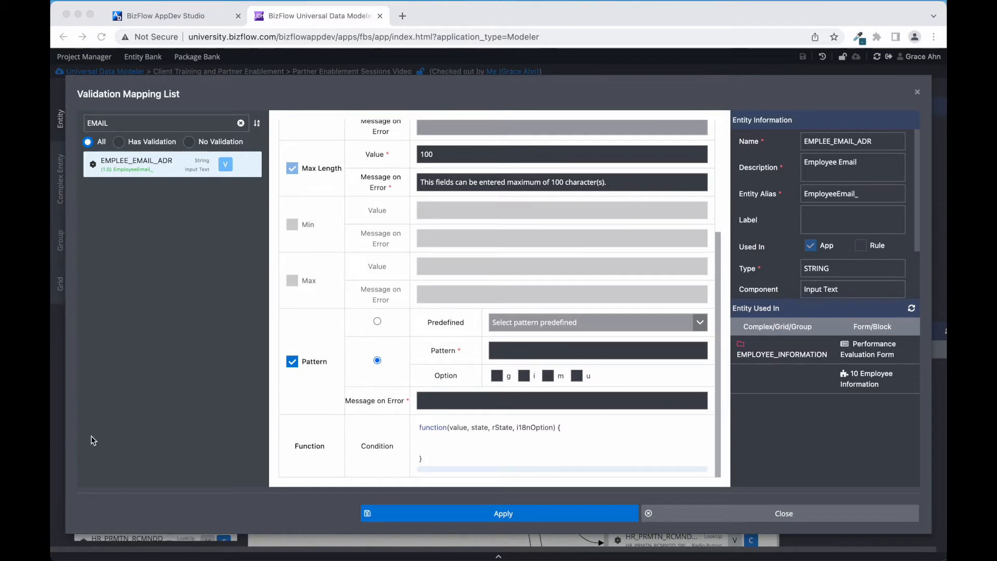
pyautogui.click(502, 356)
pyautogui.click(518, 350)
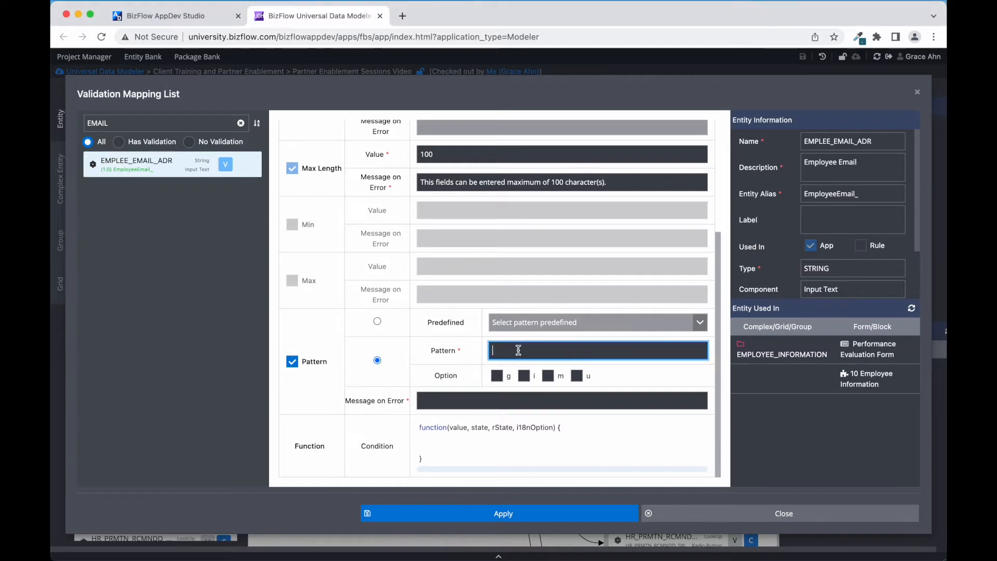
pyautogui.press('super+v')
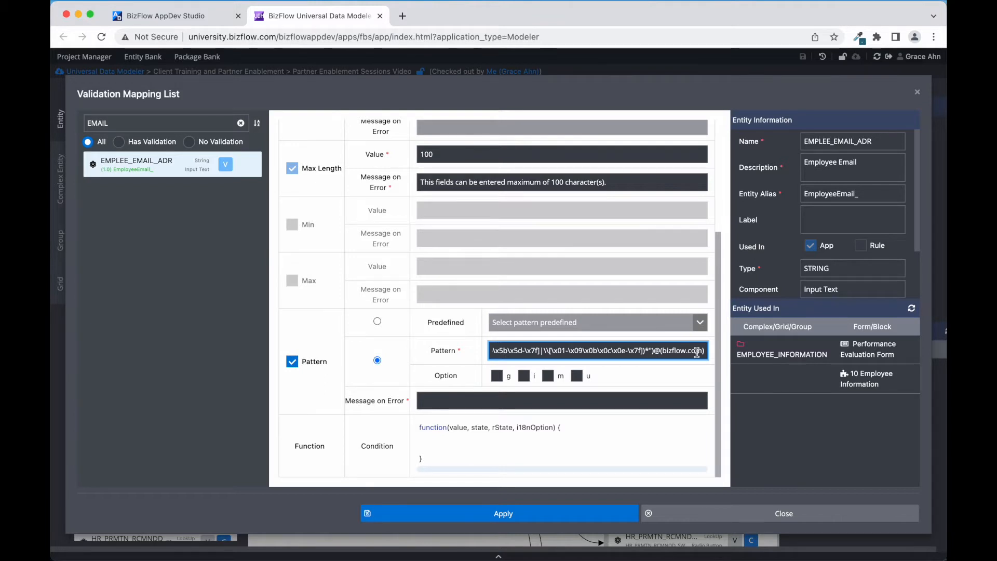
pyautogui.click(511, 400)
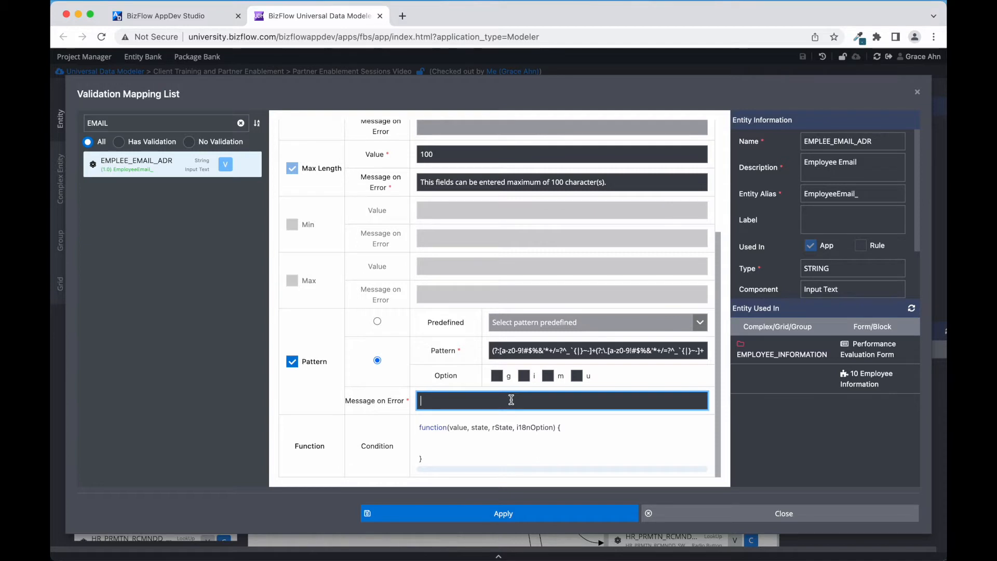
pyautogui.write('Email must end in @bizflow.com.')
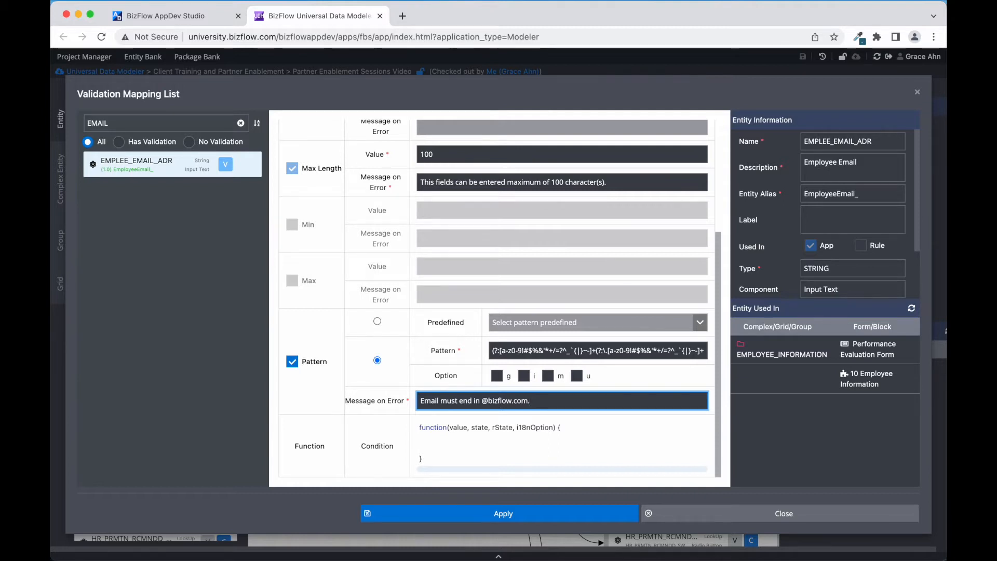
# Apply the EMPLEE_EMAIL_ADR validation changes and close the Validation Mapping List
pyautogui.click(531, 520)
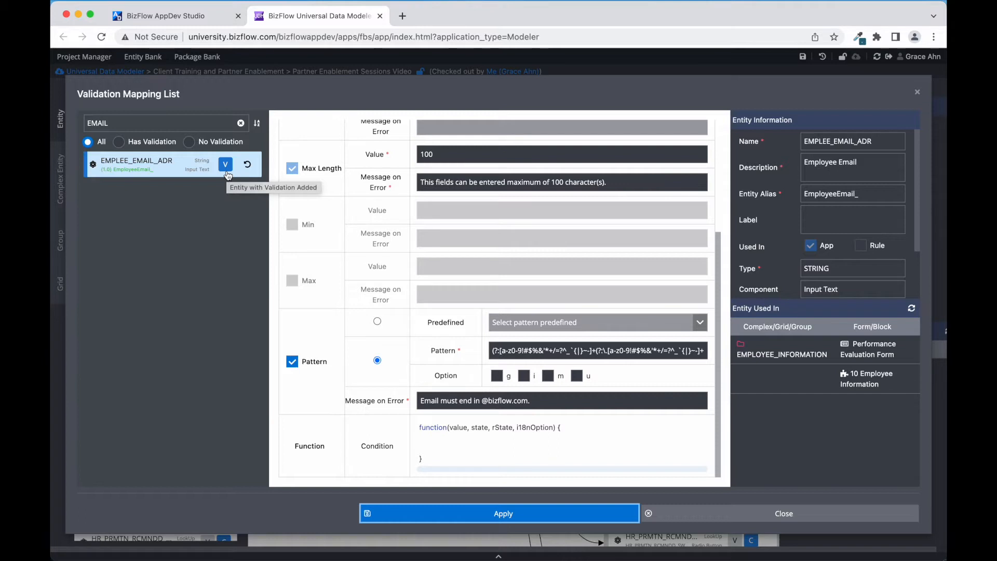
pyautogui.click(742, 514)
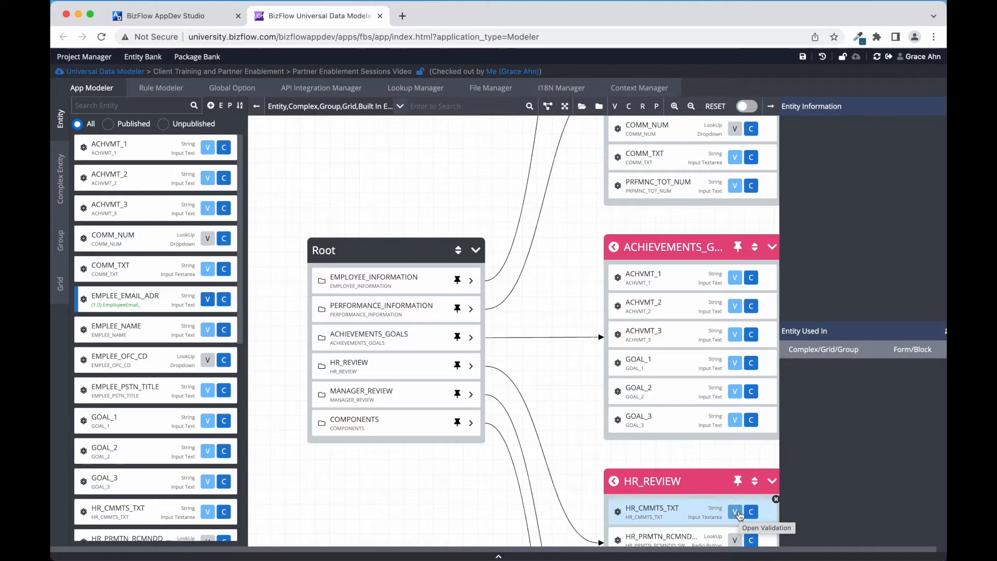
# On the form, rate Work Quality and Communication and Team Building as 4 - Very Satisfactory
pyautogui.click(184, 16)
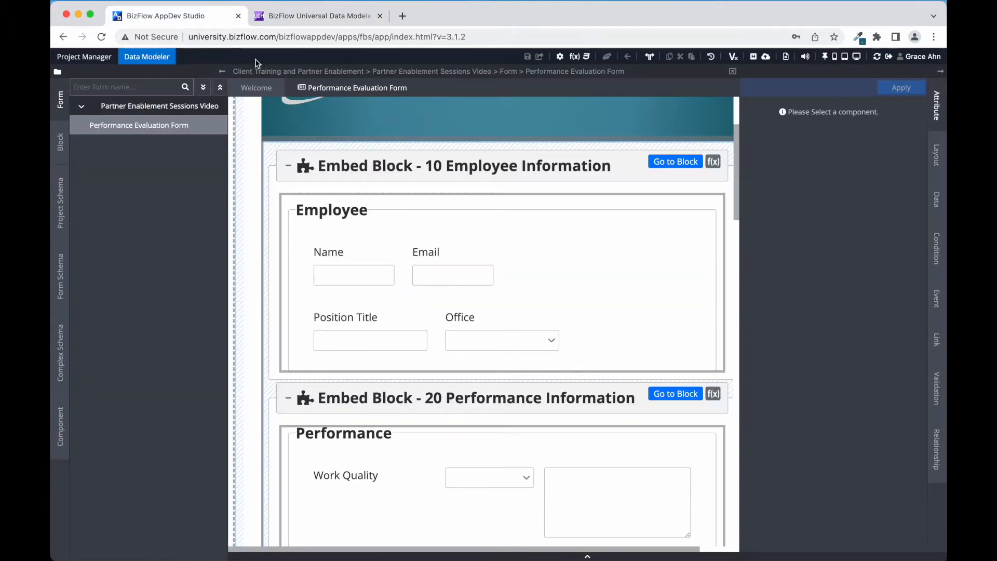
pyautogui.scroll(-5, 450, 304)
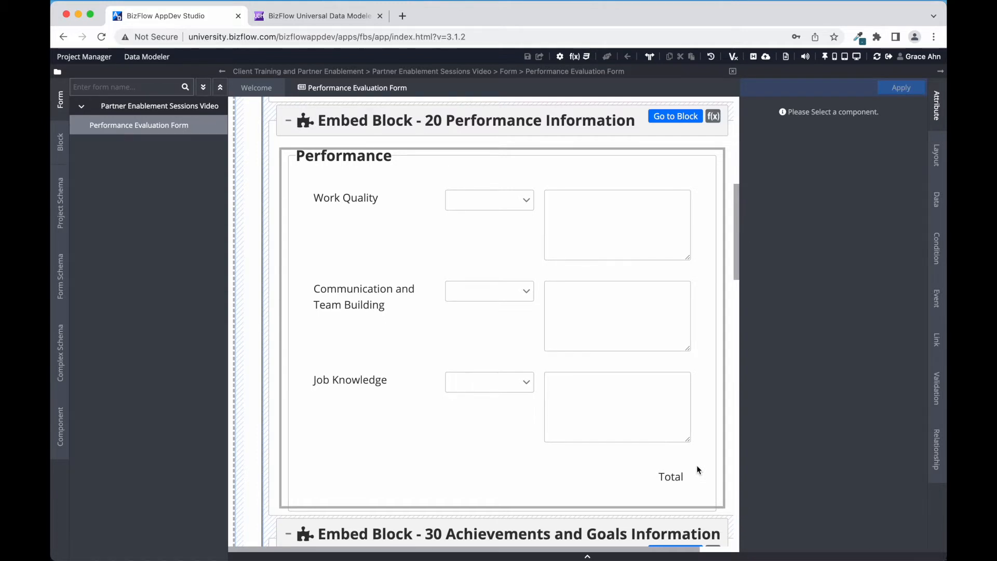
pyautogui.click(512, 203)
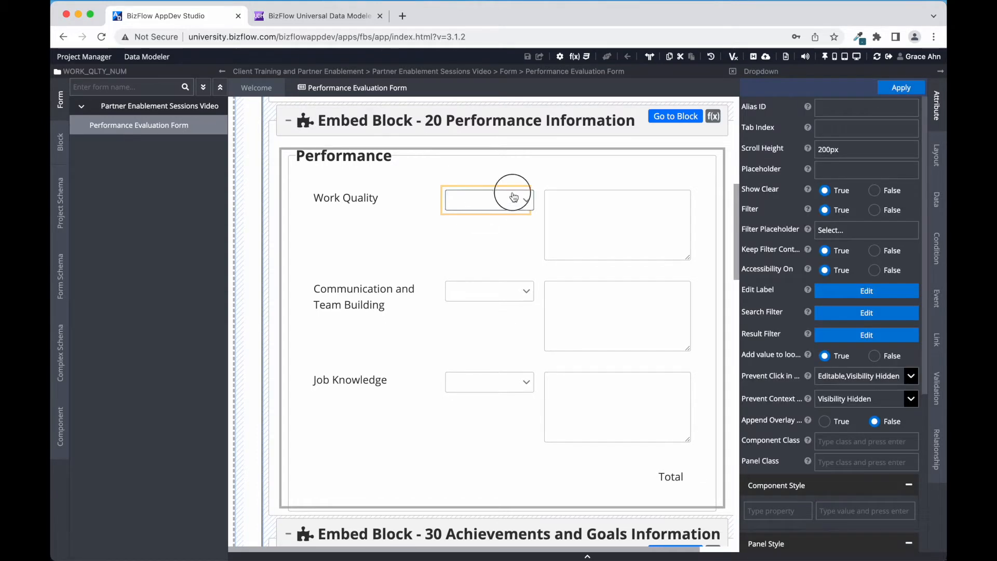
pyautogui.click(483, 264)
pyautogui.click(512, 294)
pyautogui.click(478, 359)
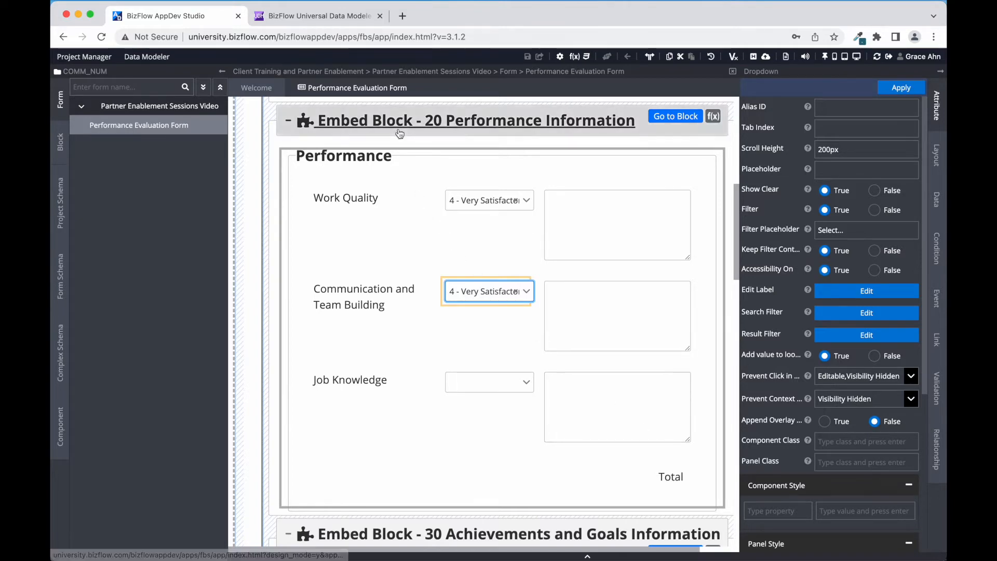
pyautogui.click(340, 18)
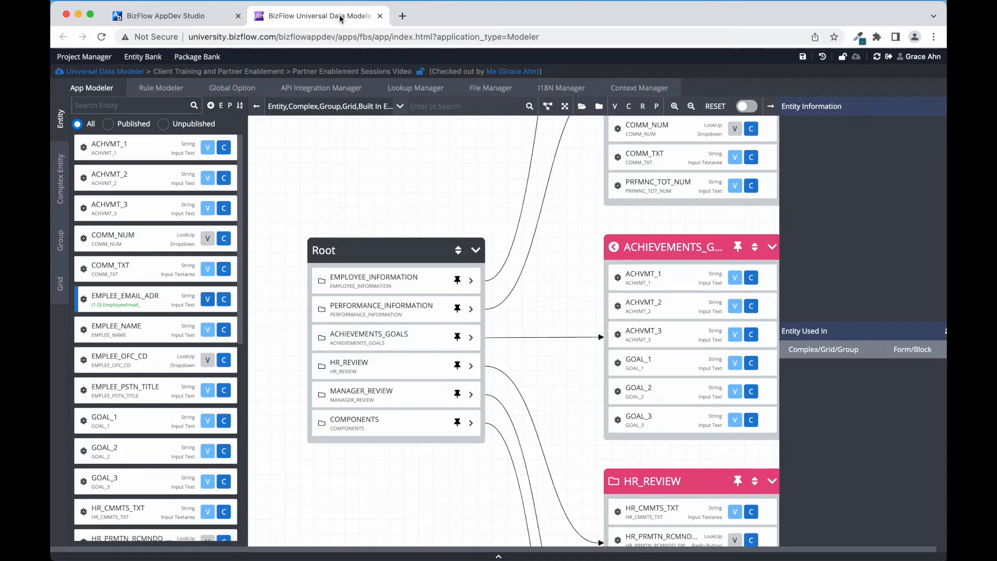
# Create a new relationship named 'CALCULATION: TOTAL PERFORMANCE RATING'
pyautogui.click(644, 108)
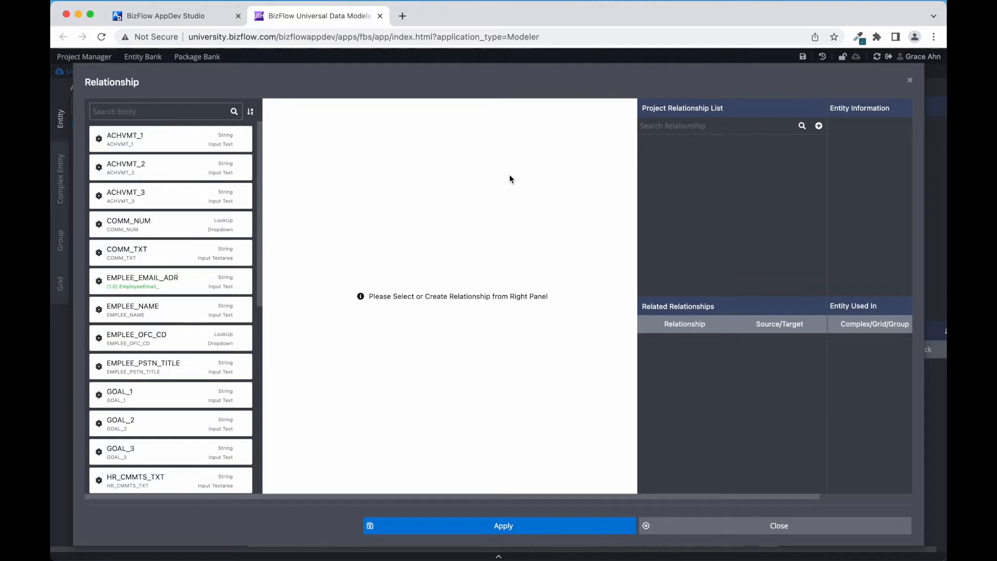
pyautogui.click(819, 127)
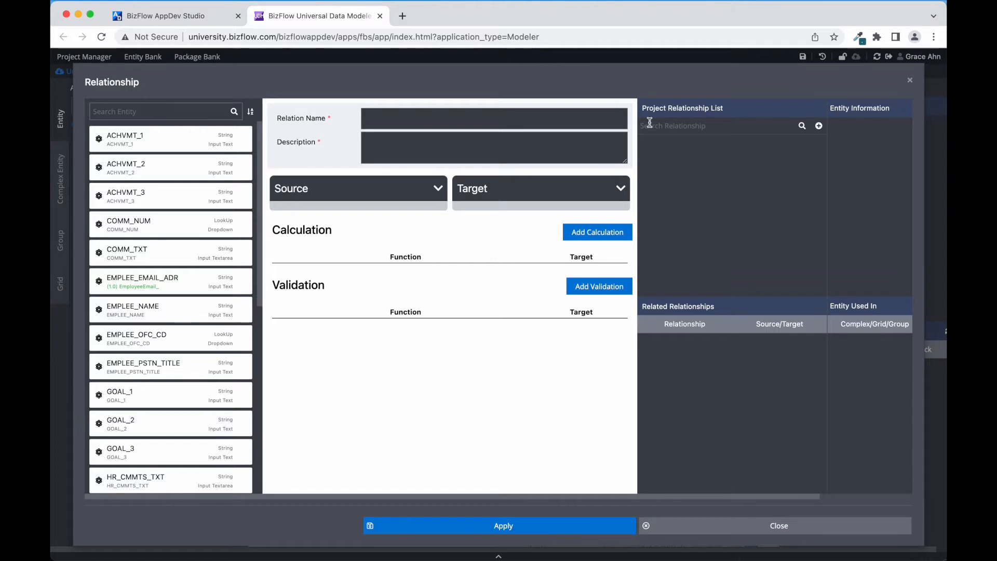
pyautogui.click(453, 117)
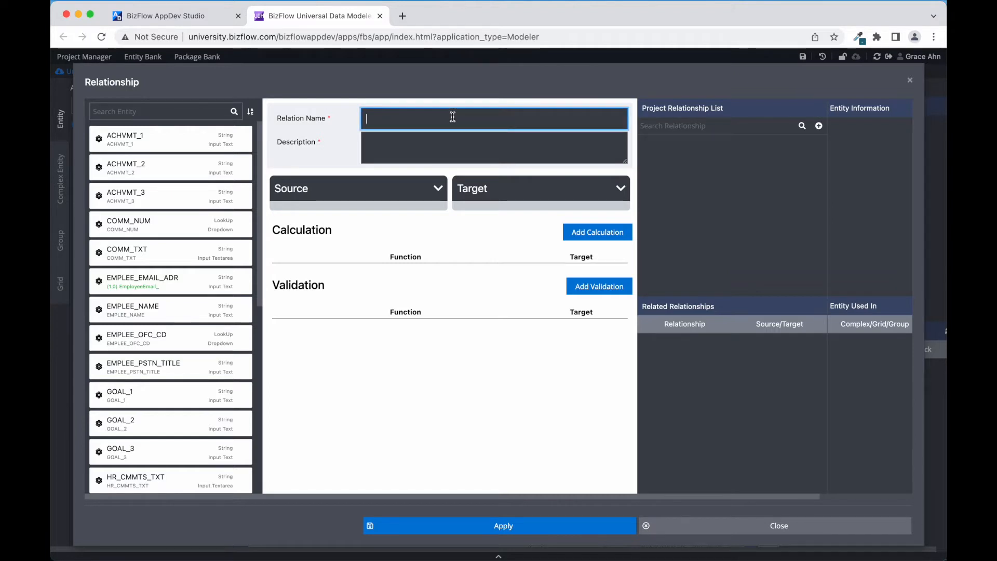
pyautogui.write('CALCULATION: TOTAL PERFORMANCE RATION')
pyautogui.press('BackSpace')
pyautogui.press('BackSpace')
pyautogui.write('NG')
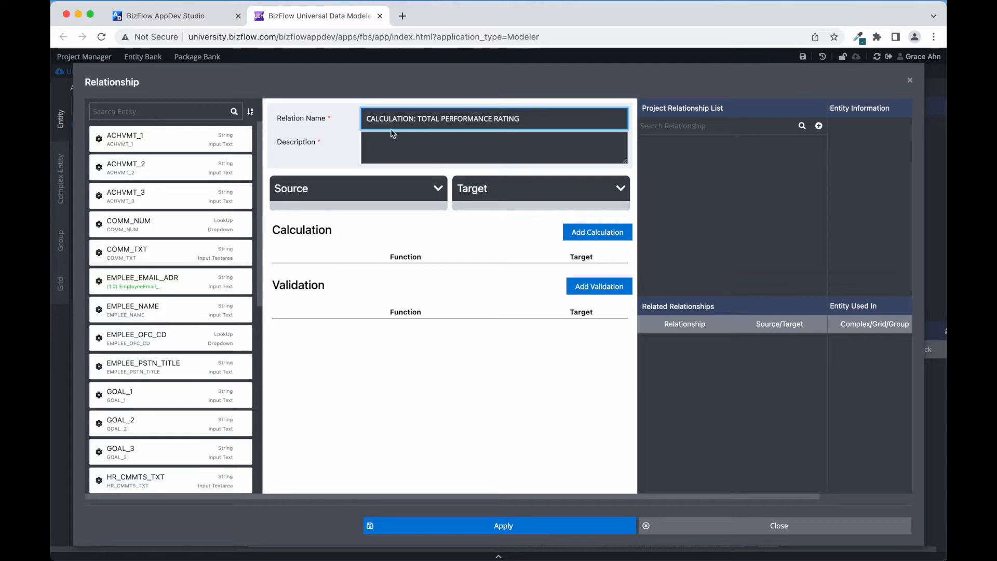
# Describe it as 'Calculate Total Performance Rating' and add an empty calculation
pyautogui.click(402, 140)
pyautogui.write('Calculate total')
pyautogui.press('BackSpace')
pyautogui.press('BackSpace')
pyautogui.write('Total')
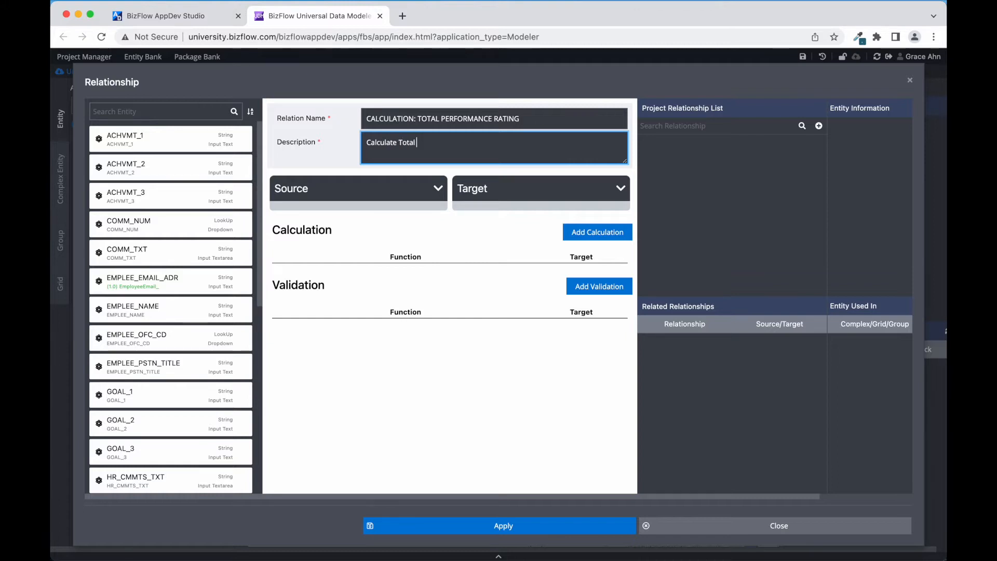
pyautogui.write(' Performance Rating')
pyautogui.click(573, 238)
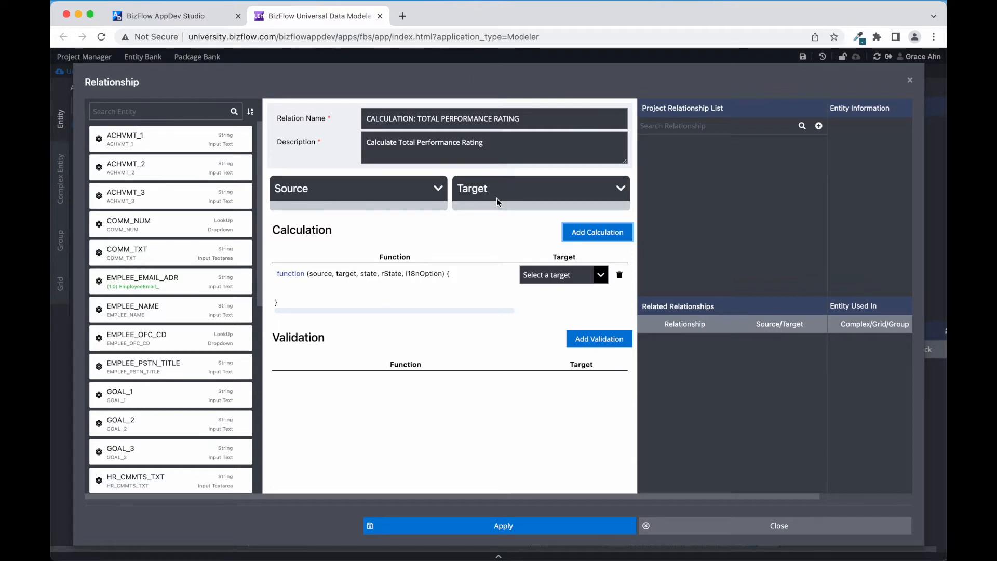
pyautogui.click(170, 111)
# Filter entities by NUM; set COMM_NUM, JOB_KNWLGE_NUM, WORK_QLTY_NUM as sources, PRFMNC_TOT_NUM as target
pyautogui.write('NUM')
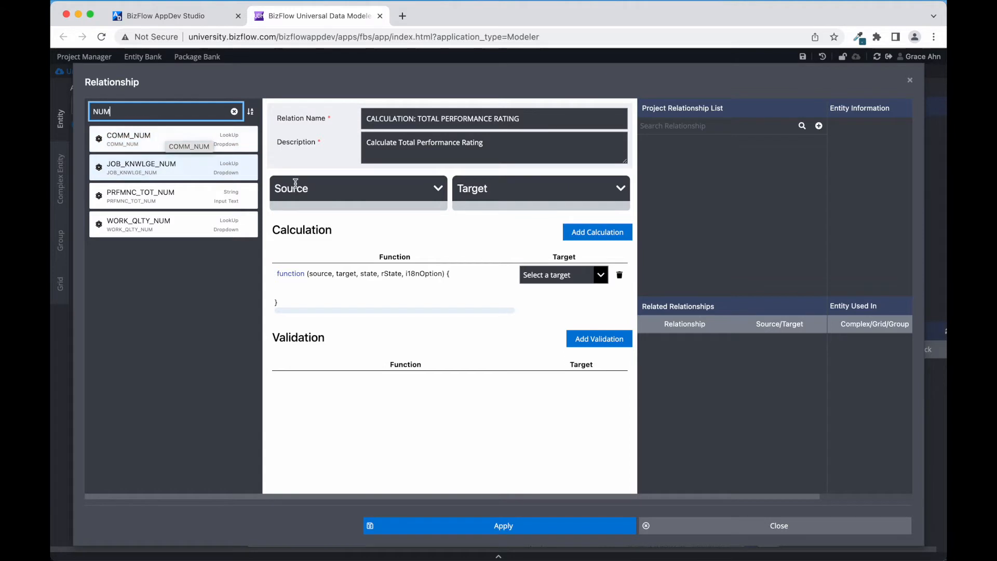
pyautogui.moveTo(139, 137); pyautogui.dragTo(312, 213)
pyautogui.moveTo(148, 159); pyautogui.dragTo(332, 216)
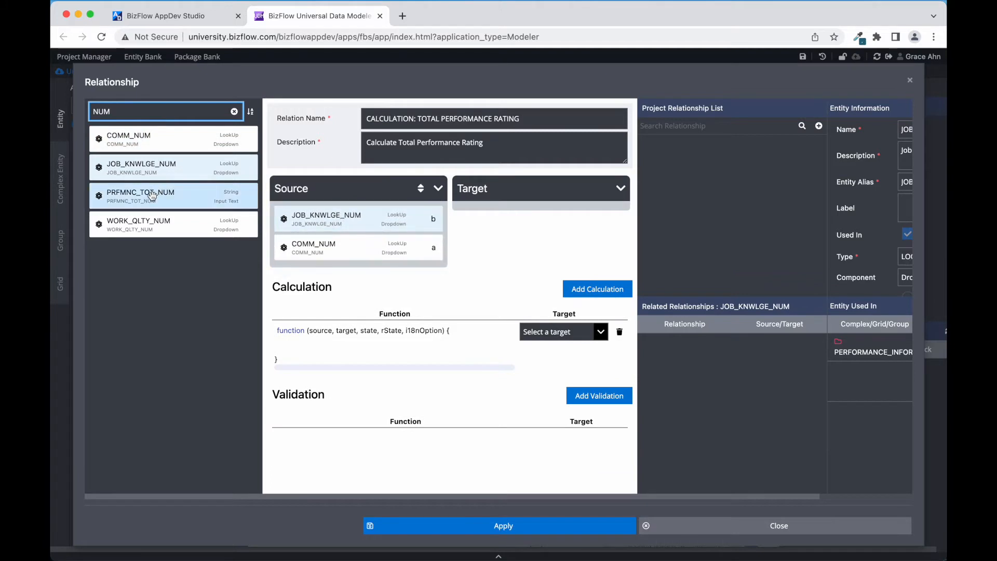
pyautogui.moveTo(138, 223); pyautogui.dragTo(322, 283)
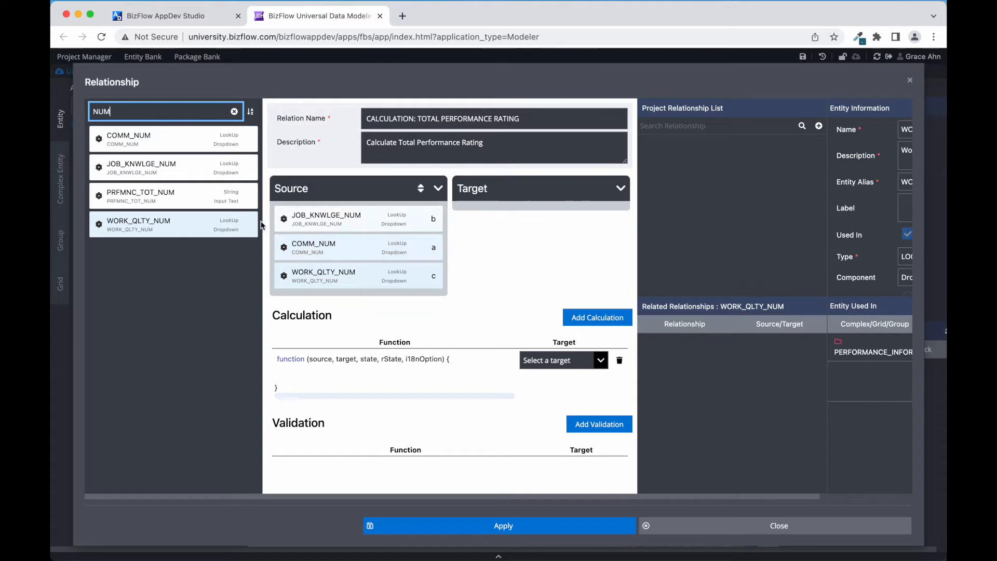
pyautogui.moveTo(172, 197); pyautogui.dragTo(512, 229)
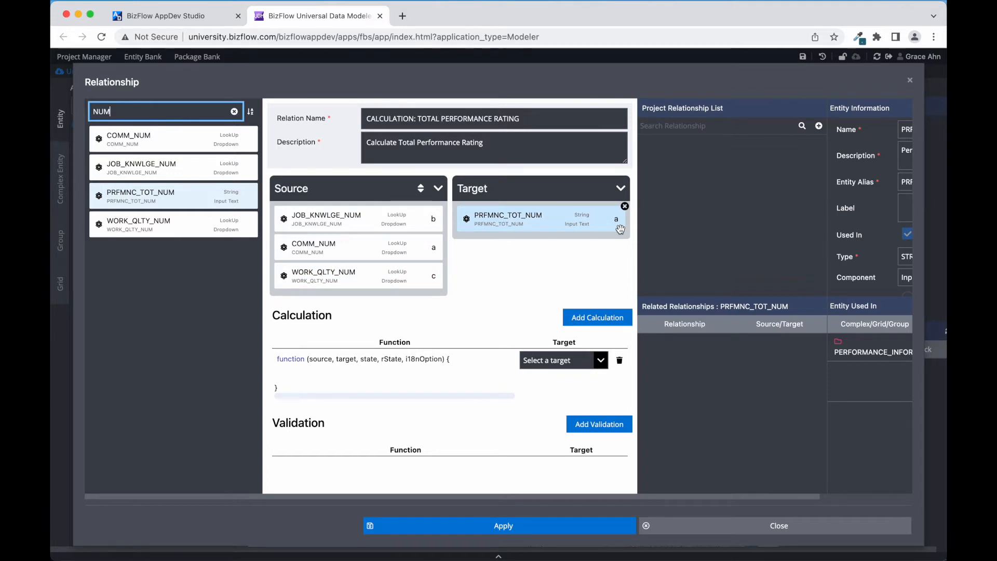
# Paste the parseFloat sum-plus-' / 15' formula, output it to target.a, and apply the relationship
pyautogui.click(314, 373)
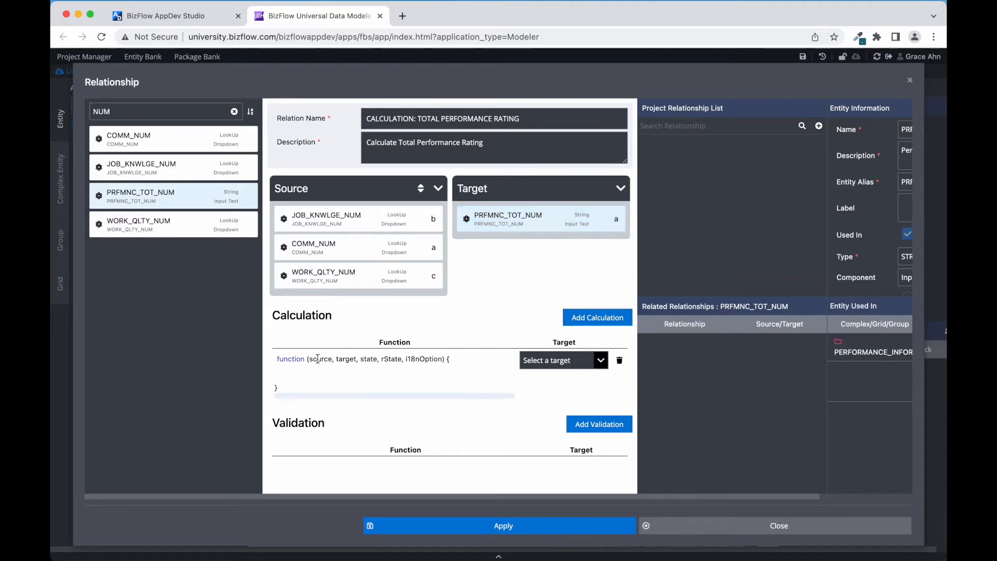
pyautogui.write("((parseFloat(source.a.value)||0) + (parseFloat(source.b.value)||0) + (parseFloat(source.c.value)||0)) + ' / 15'")
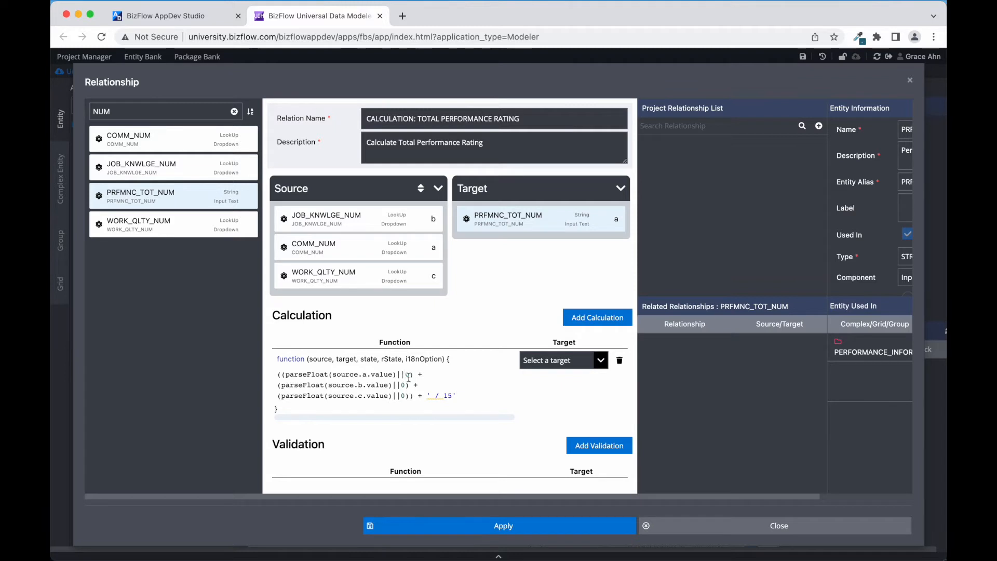
pyautogui.moveTo(457, 398); pyautogui.dragTo(426, 397)
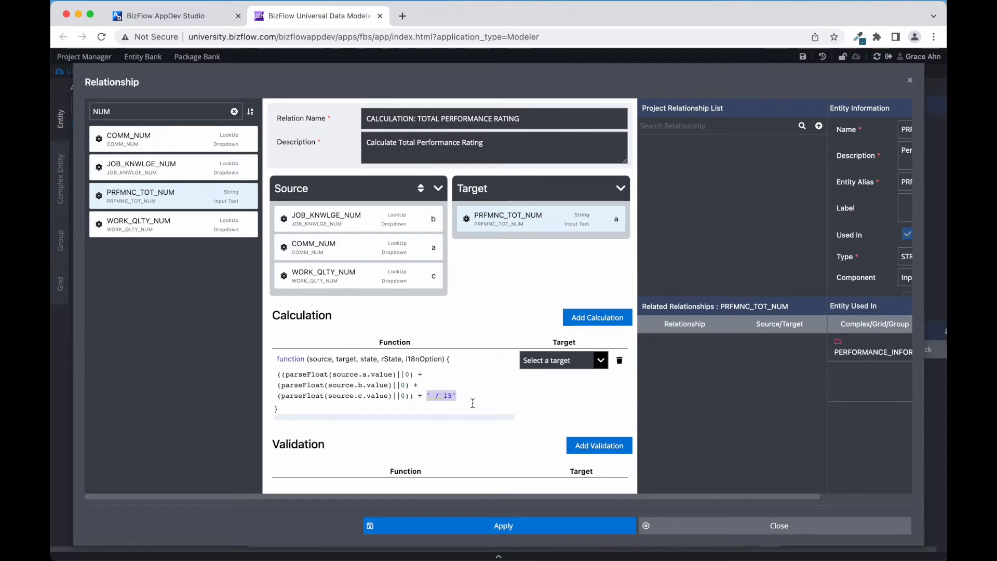
pyautogui.click(505, 401)
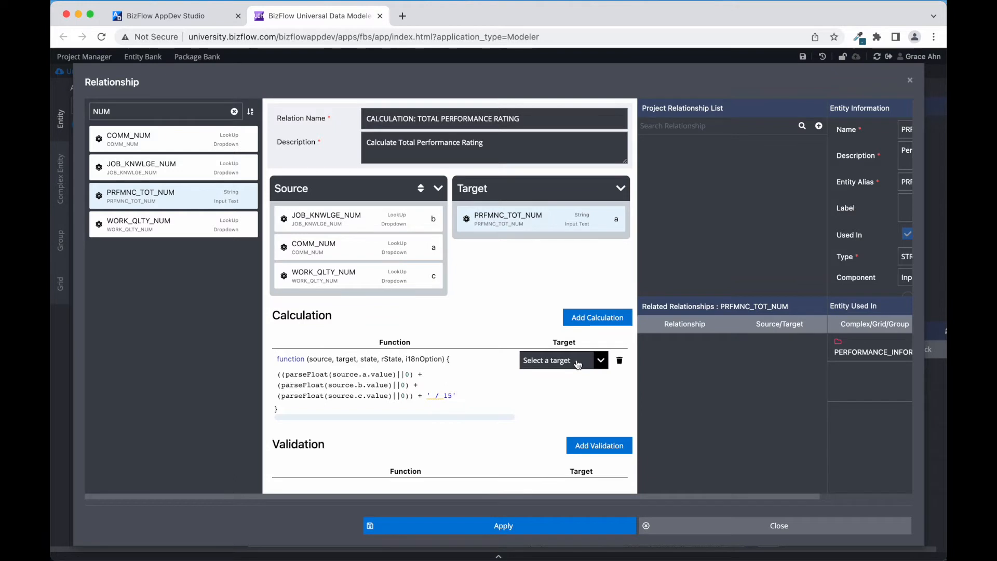
pyautogui.click(599, 364)
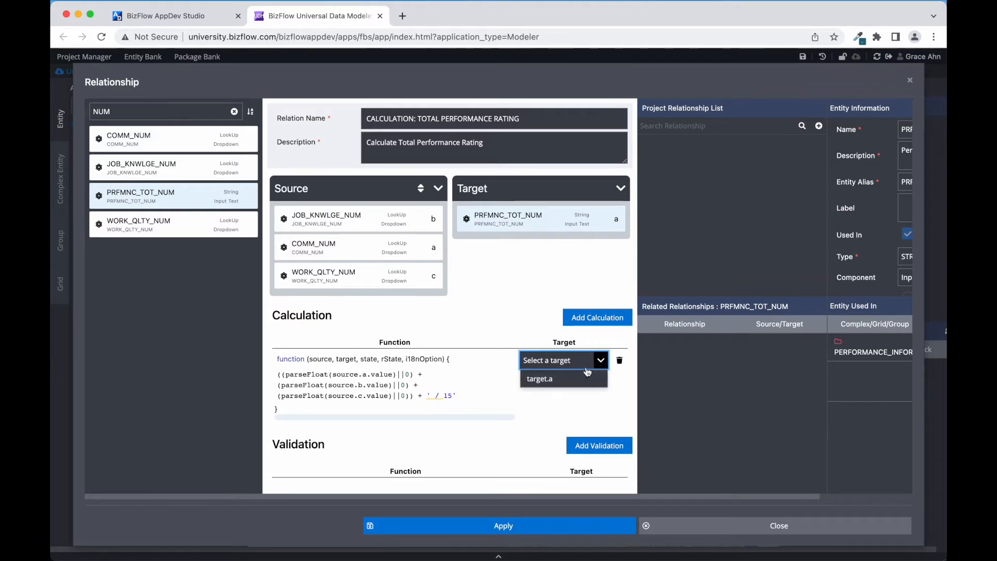
pyautogui.click(539, 385)
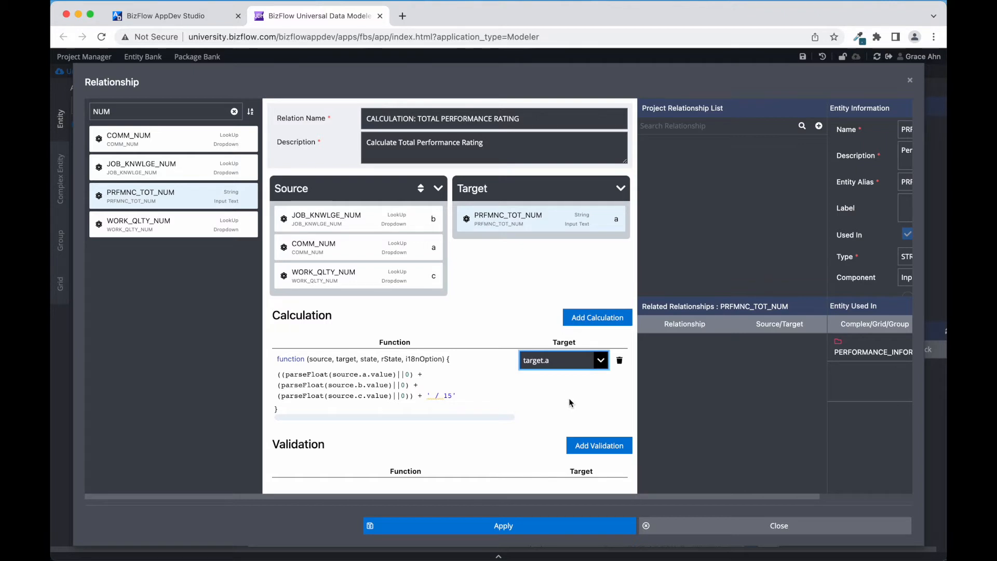
pyautogui.click(473, 527)
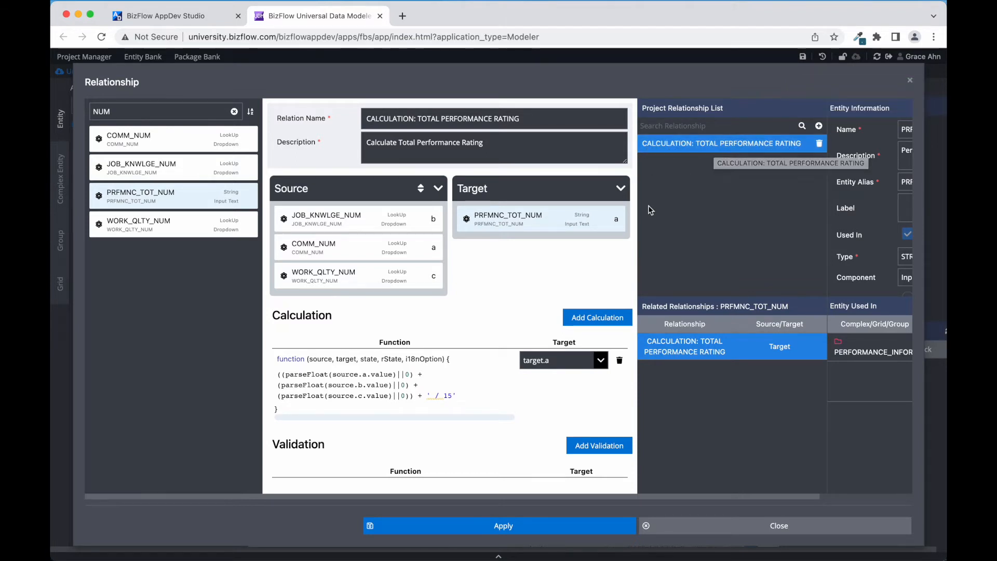
# Close the relationship editor, then save and publish the project
pyautogui.click(690, 527)
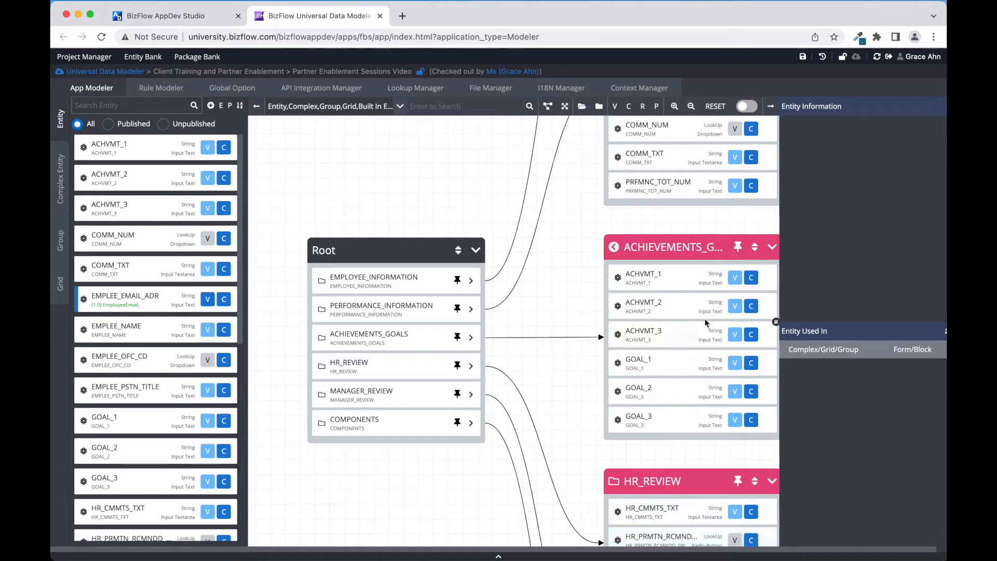
pyautogui.click(803, 57)
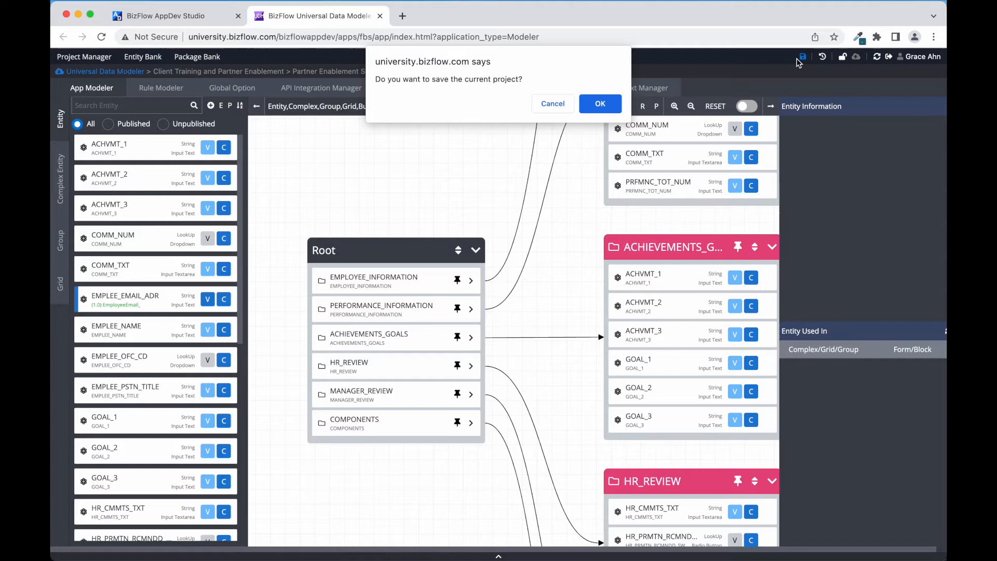
pyautogui.click(603, 106)
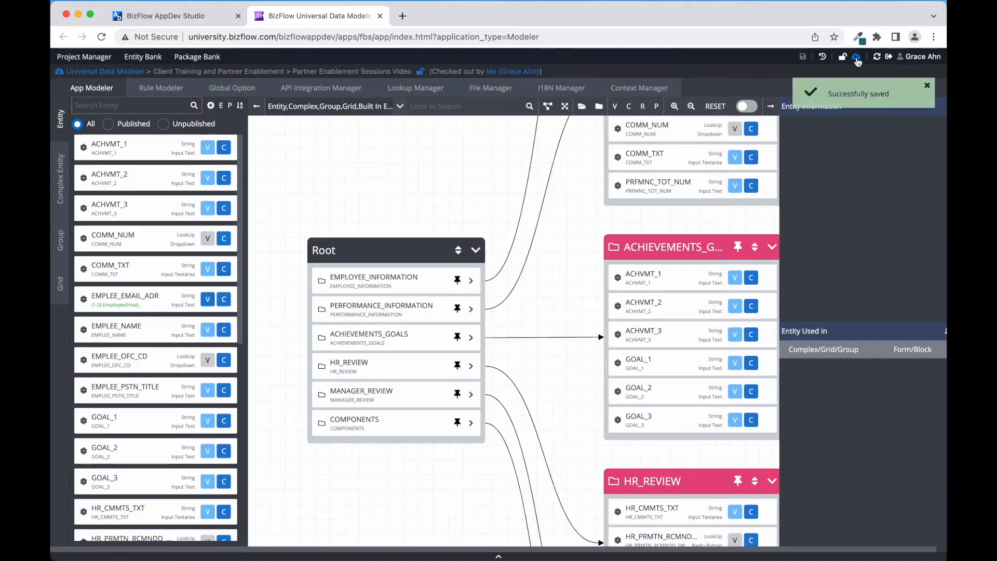
pyautogui.click(857, 58)
pyautogui.click(601, 103)
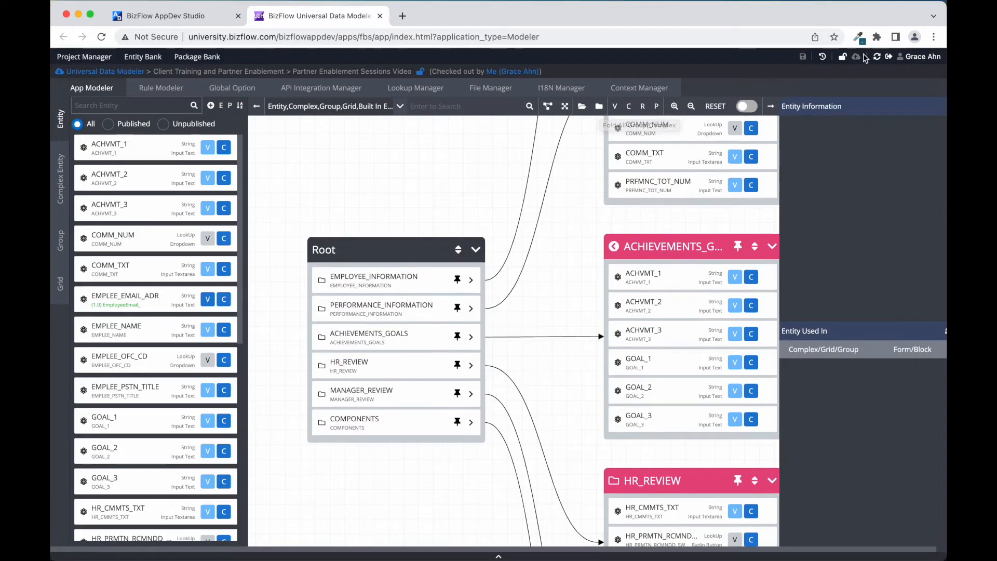
# Check the project in and return to the AppDev Studio form designer
pyautogui.click(842, 57)
pyautogui.press('Return')
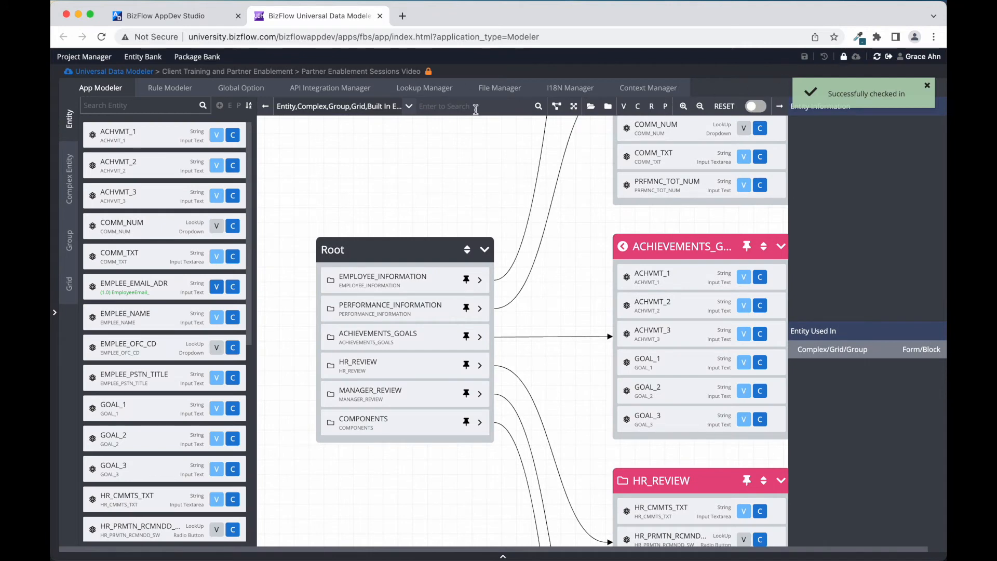
pyautogui.click(199, 20)
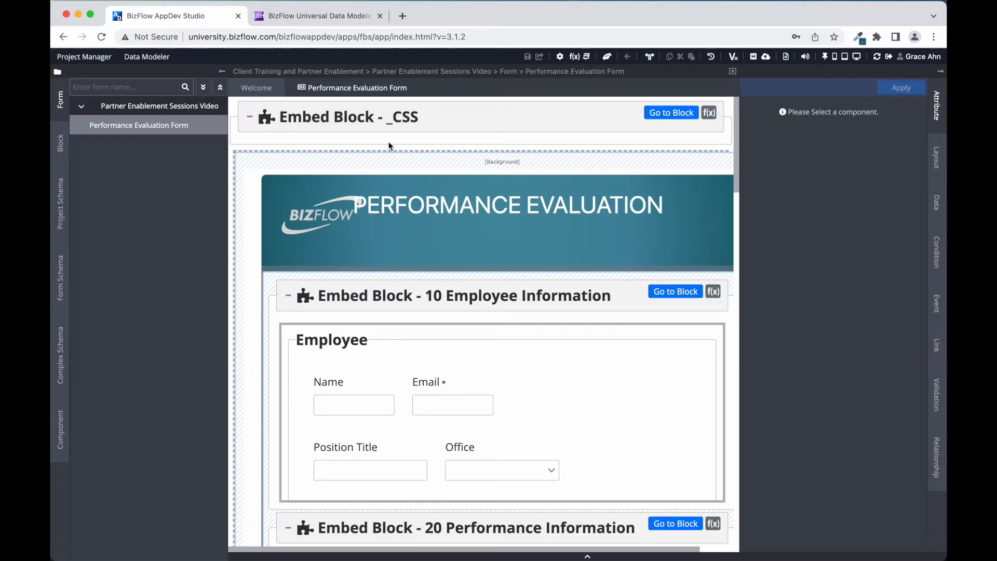
# Launch the desktop preview of the Performance Evaluation form and maximise its window
pyautogui.click(857, 56)
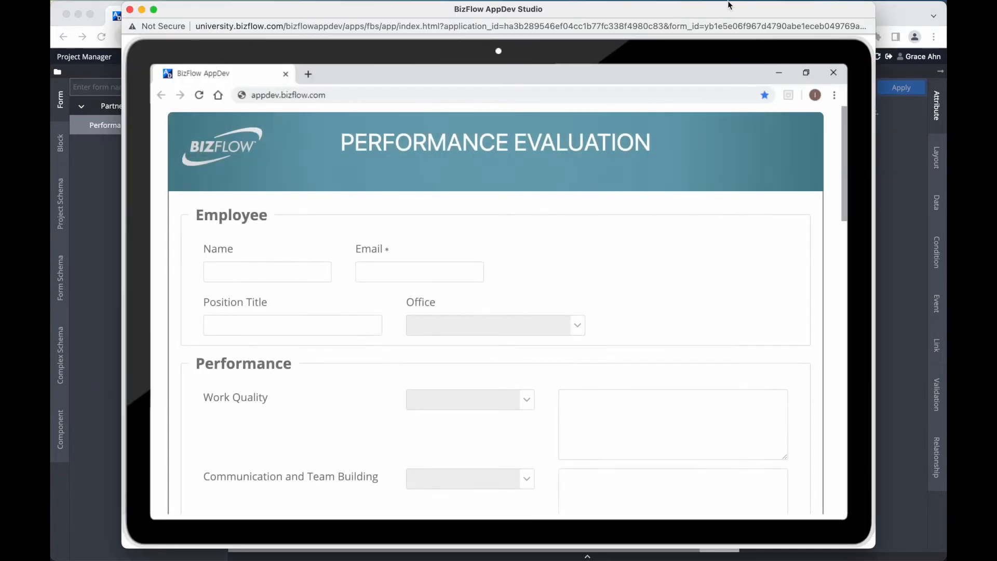
pyautogui.doubleClick(726, 11)
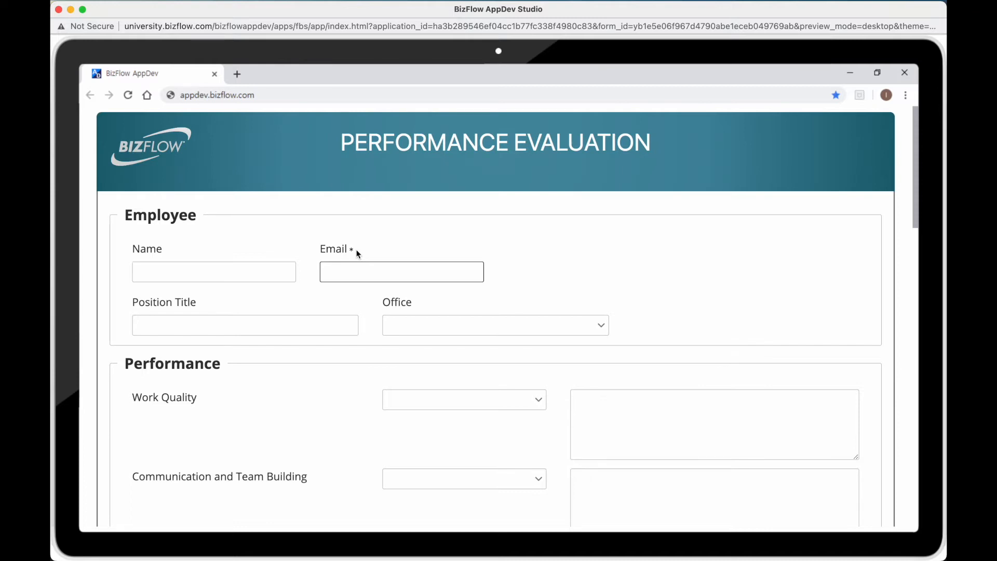
# Submit the empty preview, then follow the required-Email validation error to the Email field
pyautogui.scroll(-15, 519, 428)
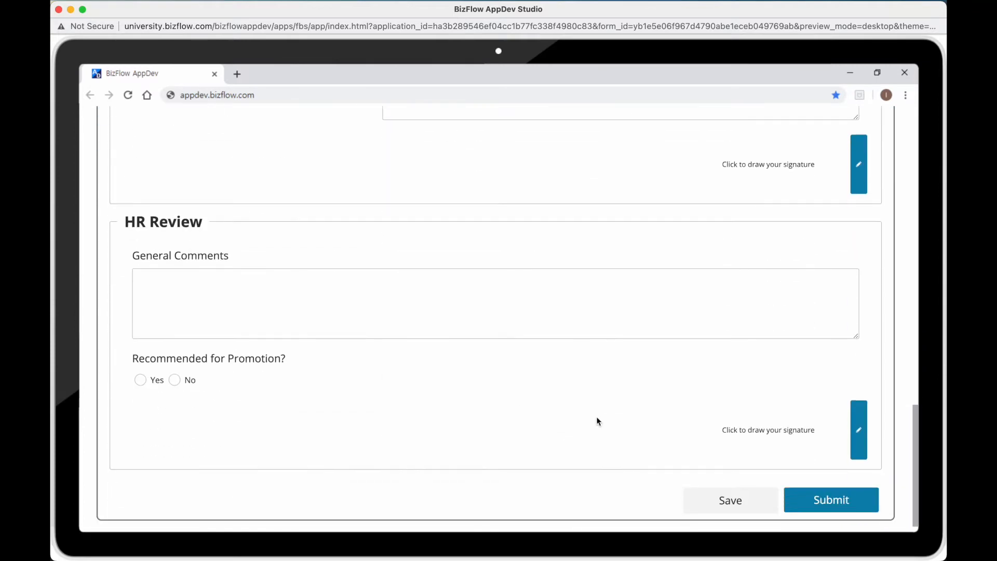
pyautogui.click(810, 499)
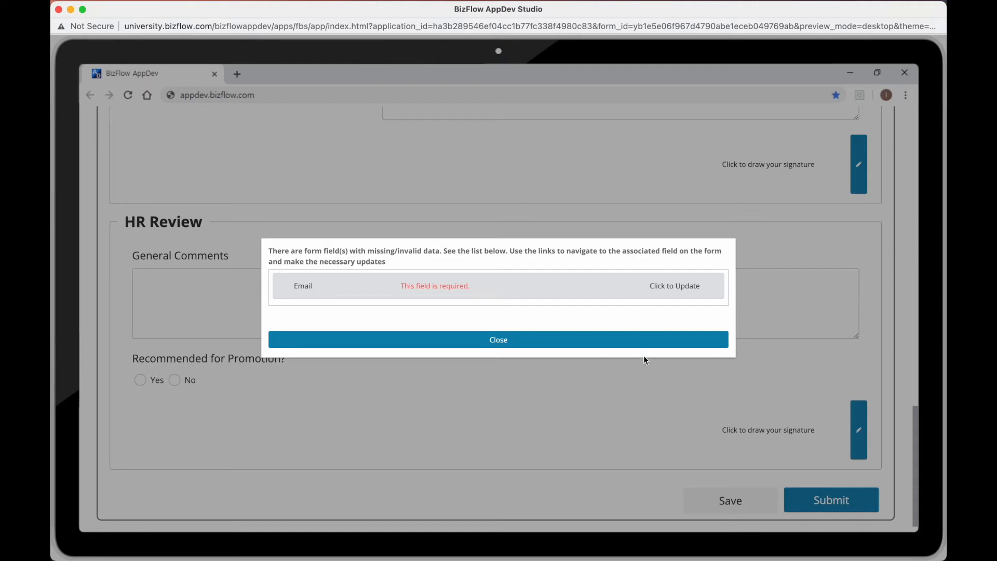
pyautogui.click(594, 290)
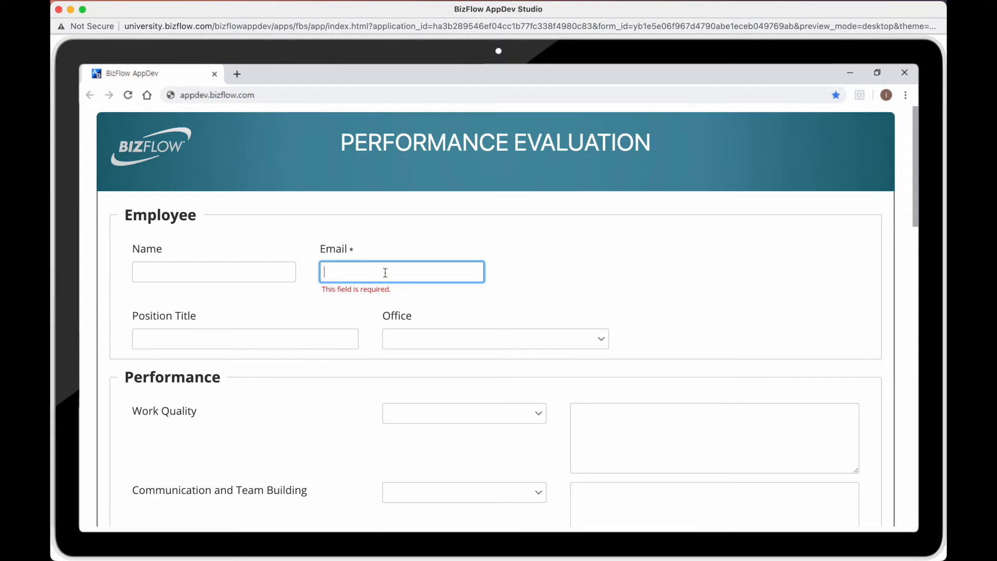
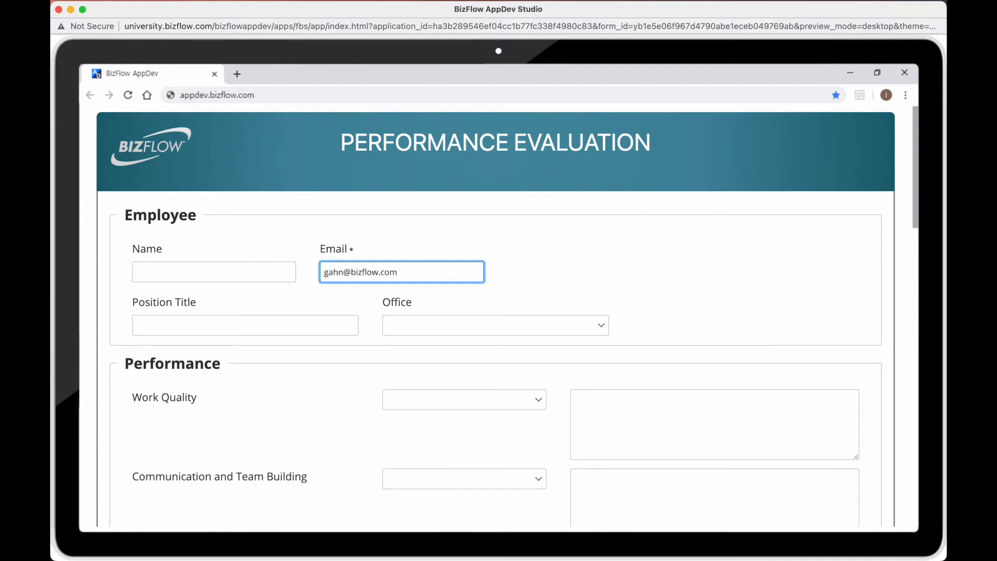
# Rate Work Quality 5, Communication 3 and Job Knowledge 5, then close the preview
pyautogui.scroll(-2, 540, 402)
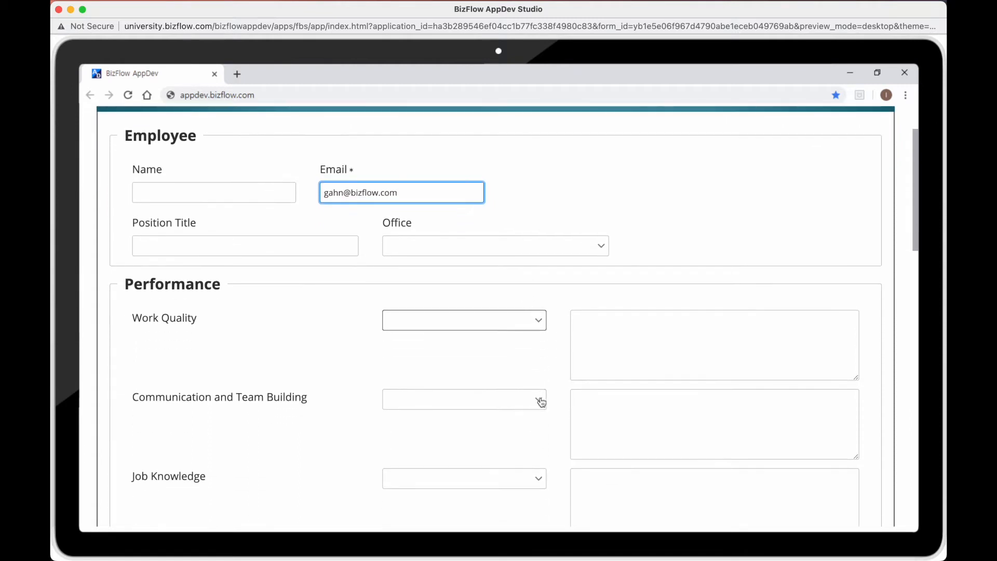
pyautogui.scroll(-2, 540, 402)
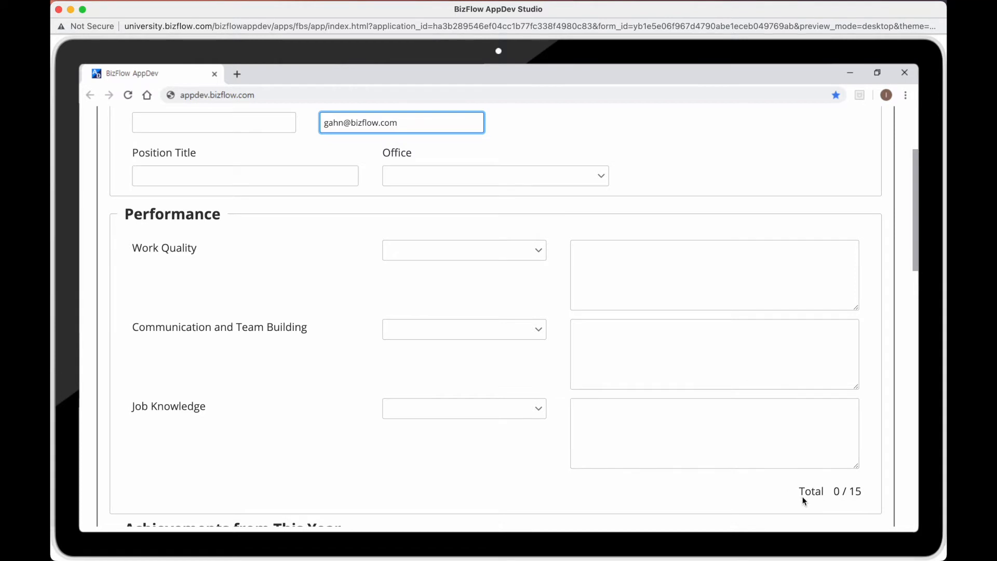
pyautogui.click(540, 251)
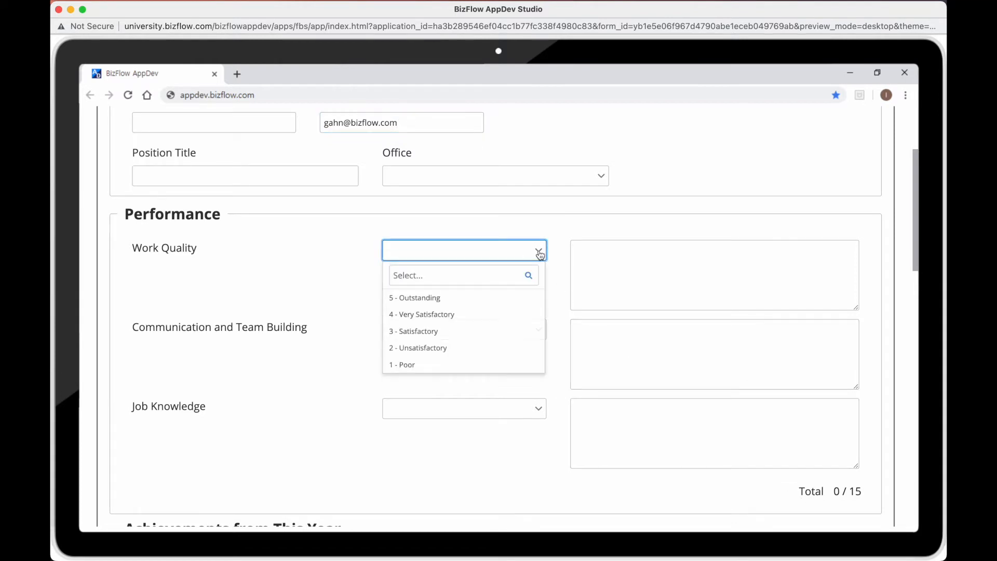
pyautogui.click(434, 298)
pyautogui.click(456, 337)
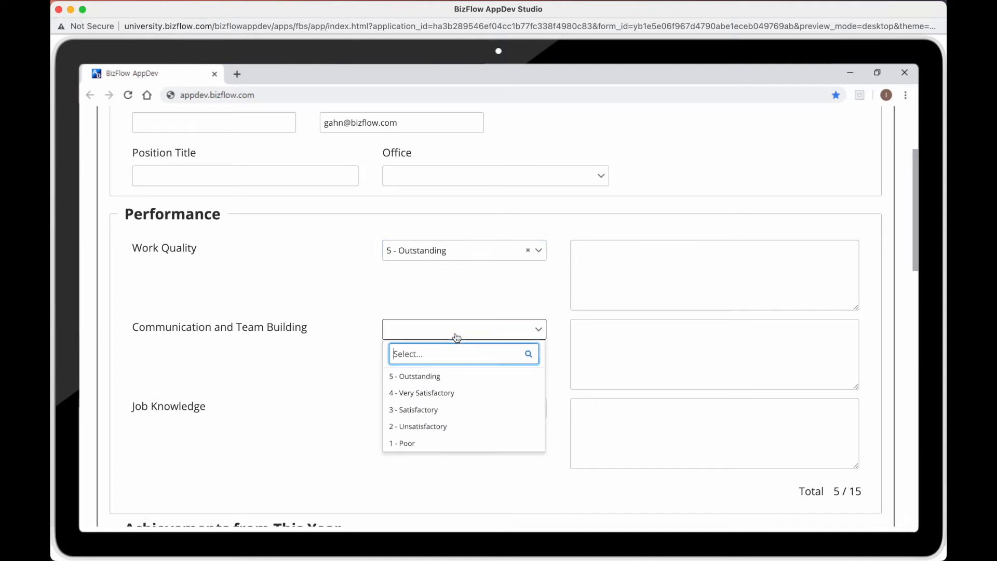
pyautogui.click(423, 409)
pyautogui.click(438, 408)
pyautogui.click(422, 455)
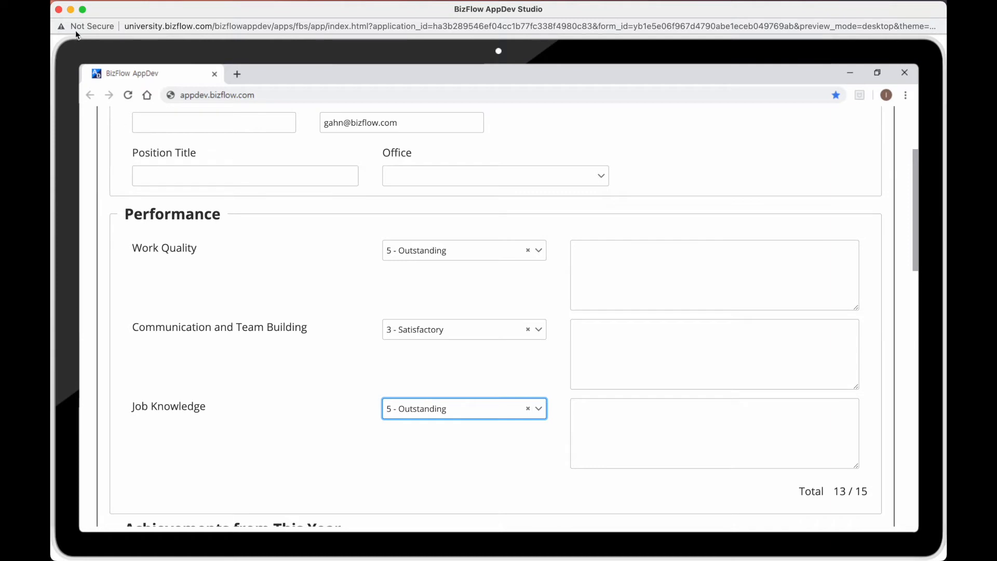
pyautogui.click(59, 9)
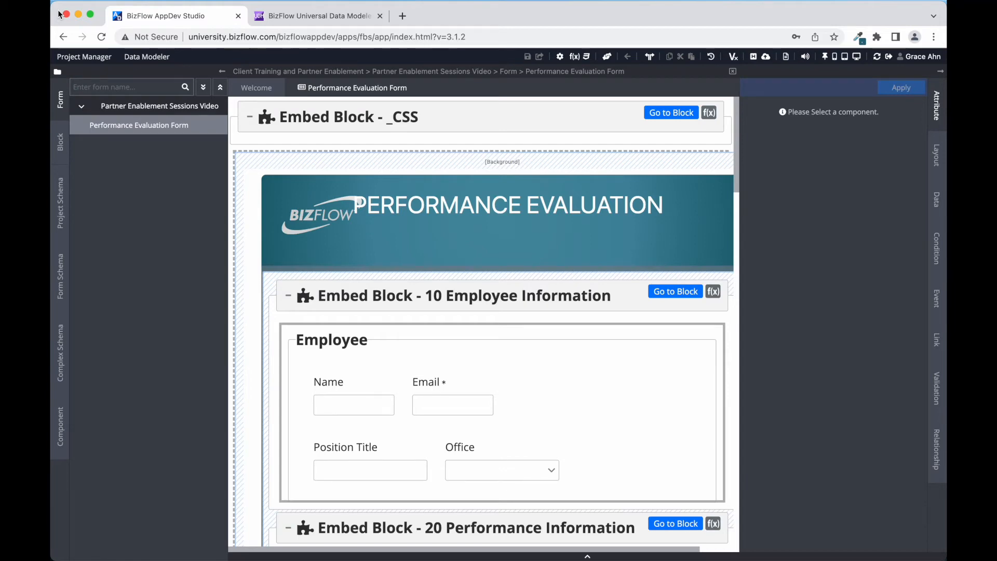
# Select the Manager Review fieldset in Embed Block 40 Review to show its properties
pyautogui.scroll(-10, 366, 231)
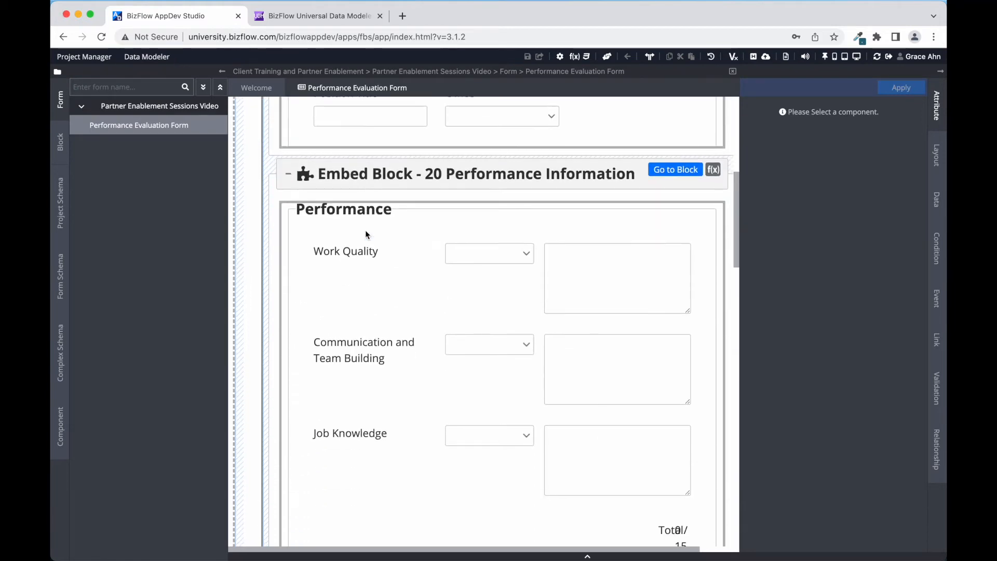
pyautogui.scroll(-7, 365, 229)
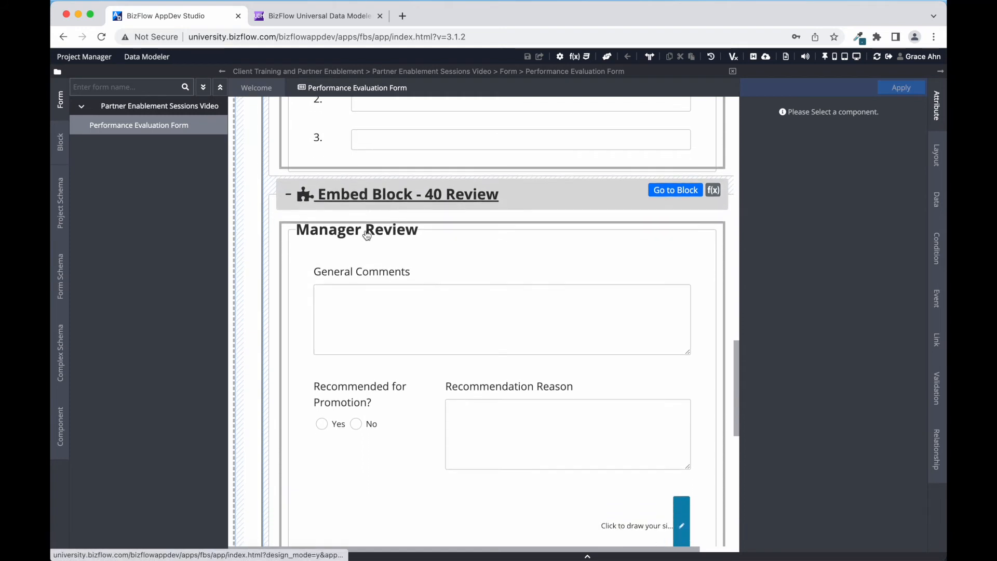
pyautogui.click(351, 181)
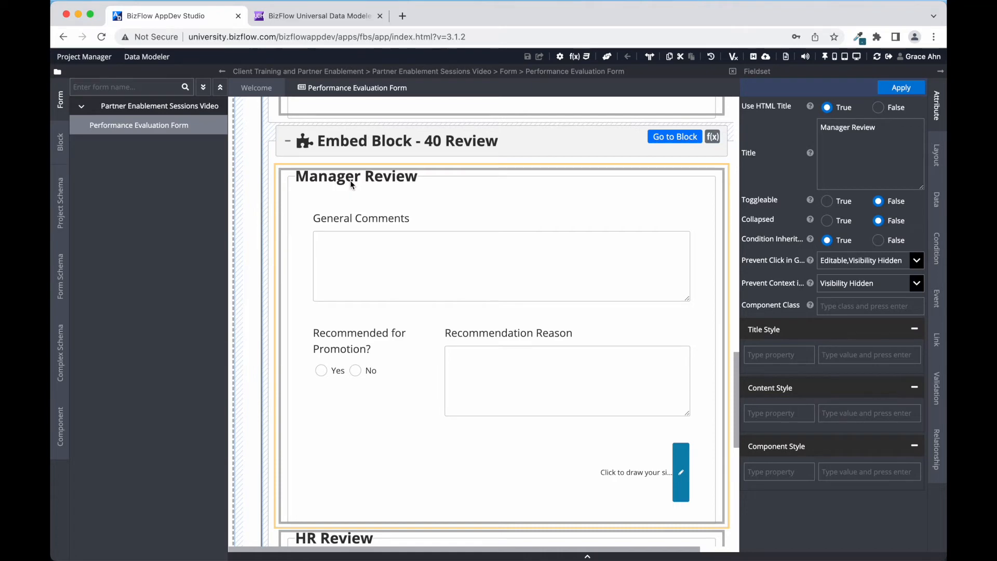
pyautogui.click(575, 56)
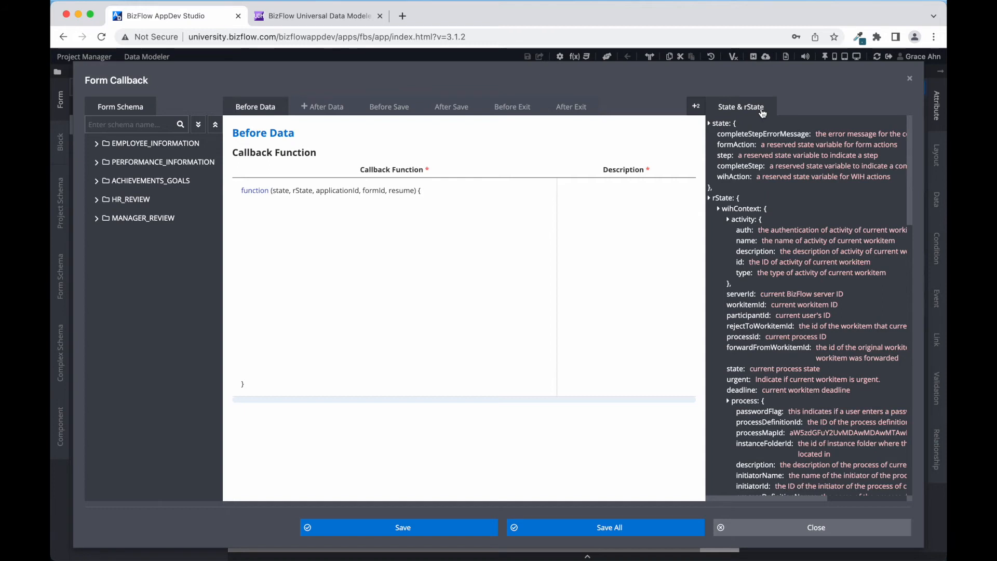
pyautogui.moveTo(737, 241); pyautogui.dragTo(761, 241)
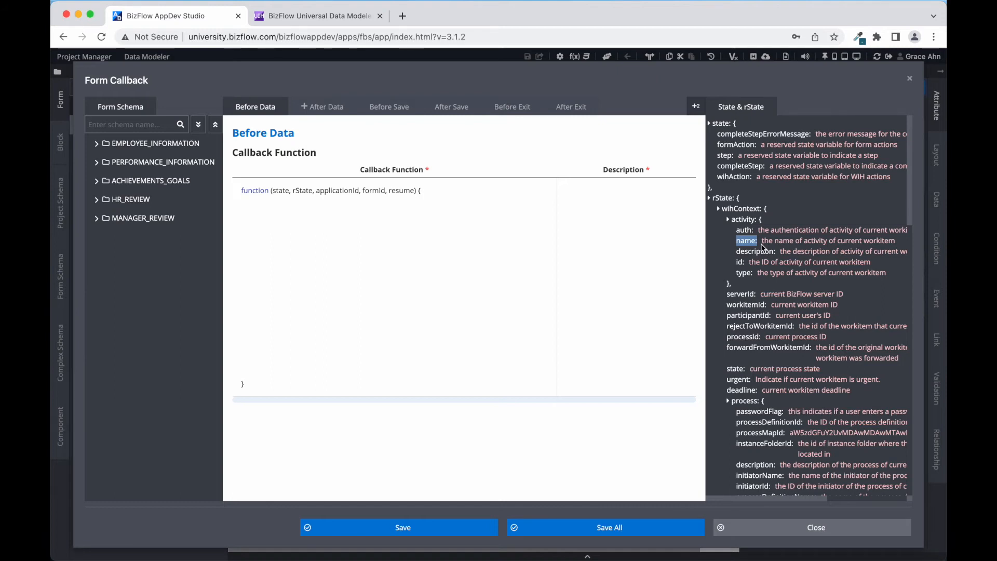
pyautogui.click(795, 528)
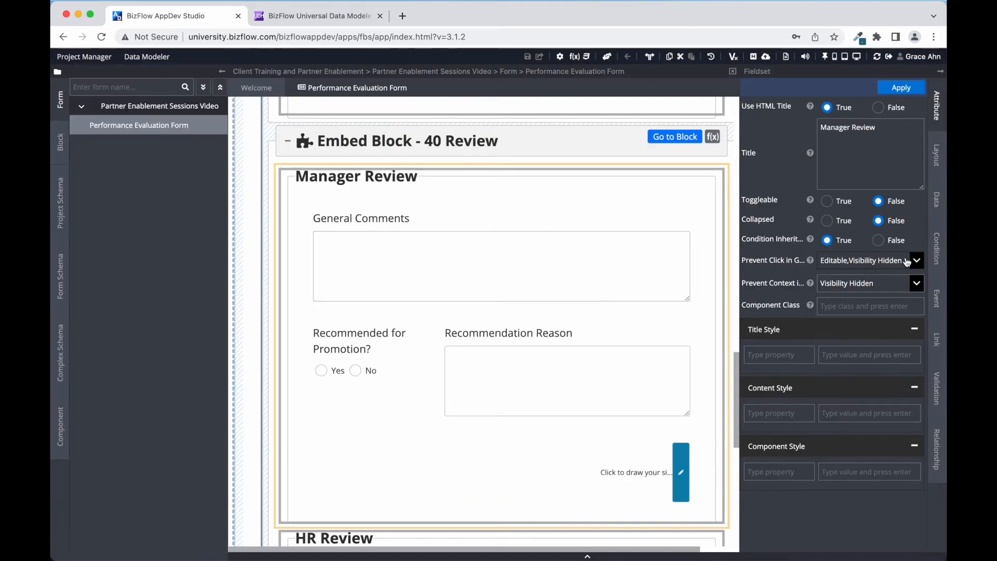
# Set Manager Review's Display None condition to rState.wihContext.activity.name !== 'Manager Review'
pyautogui.click(938, 257)
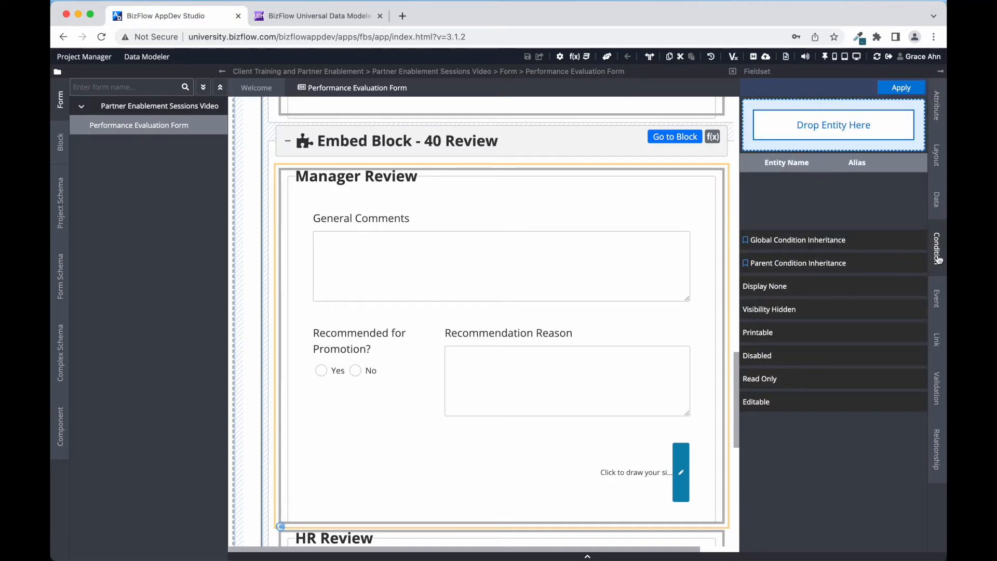
pyautogui.click(786, 290)
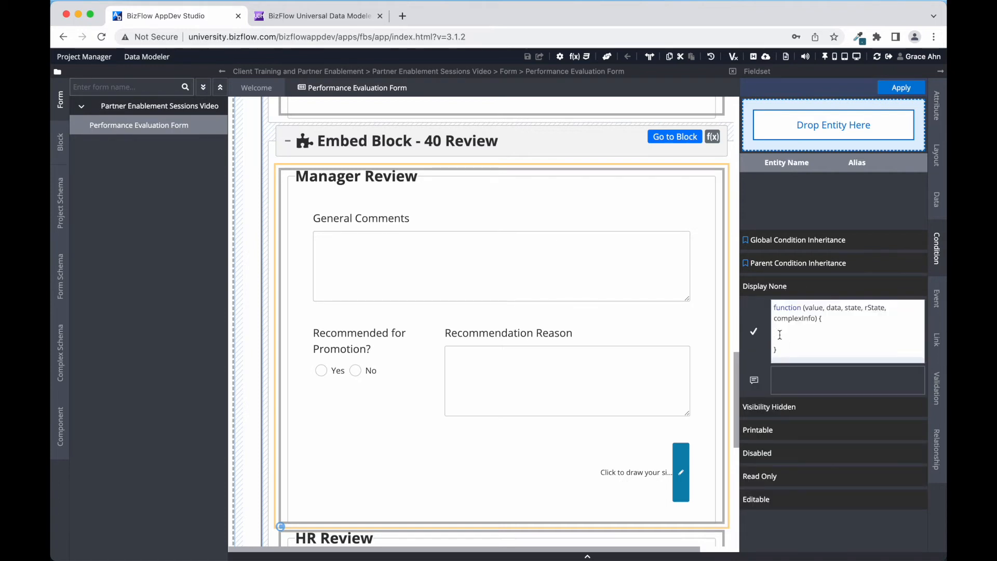
pyautogui.write("(rState.wihContext.activity.name !== 'Manager Review')")
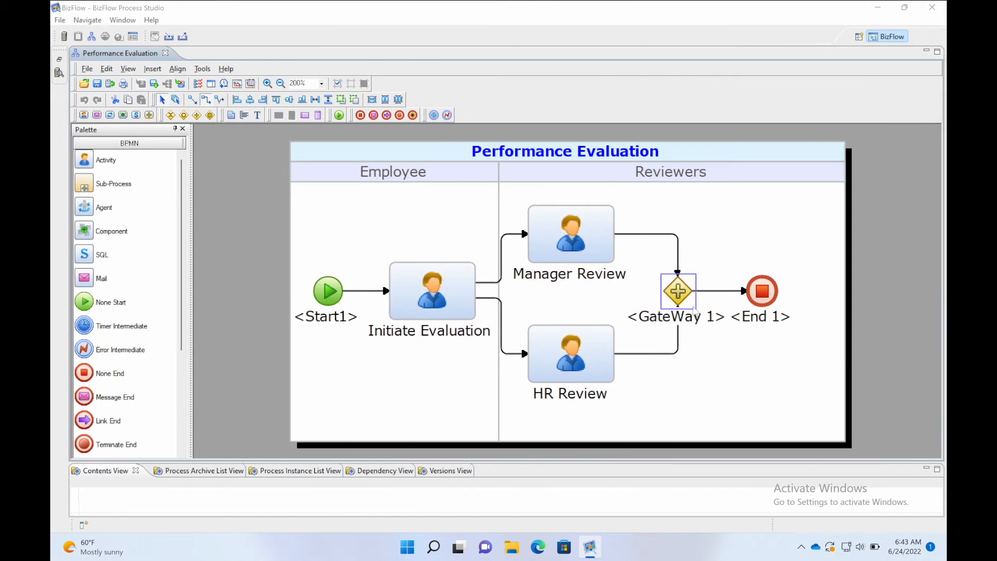
pyautogui.click(532, 286)
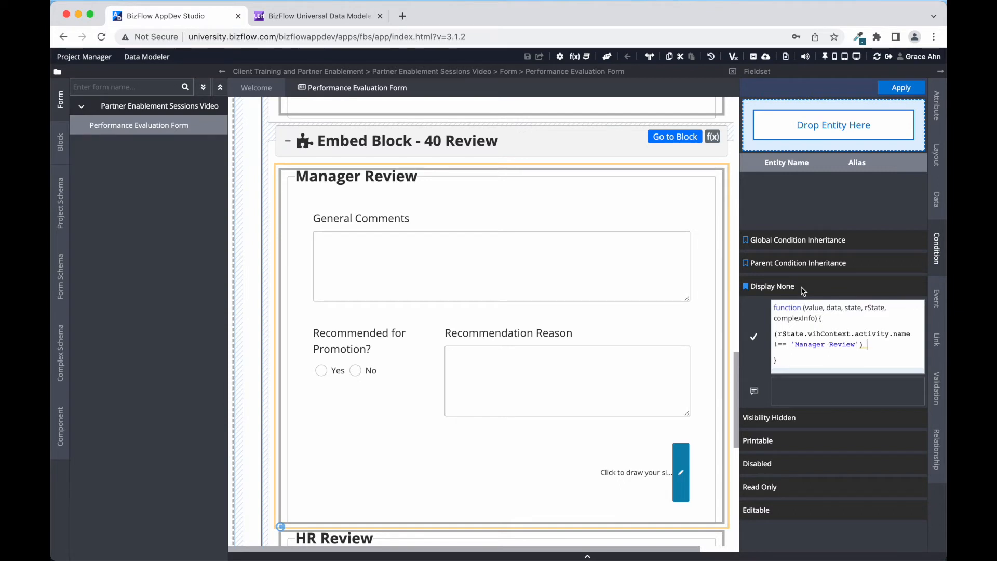
# Apply the Manager Review Display None condition and select the Recommendation Reason field
pyautogui.click(891, 92)
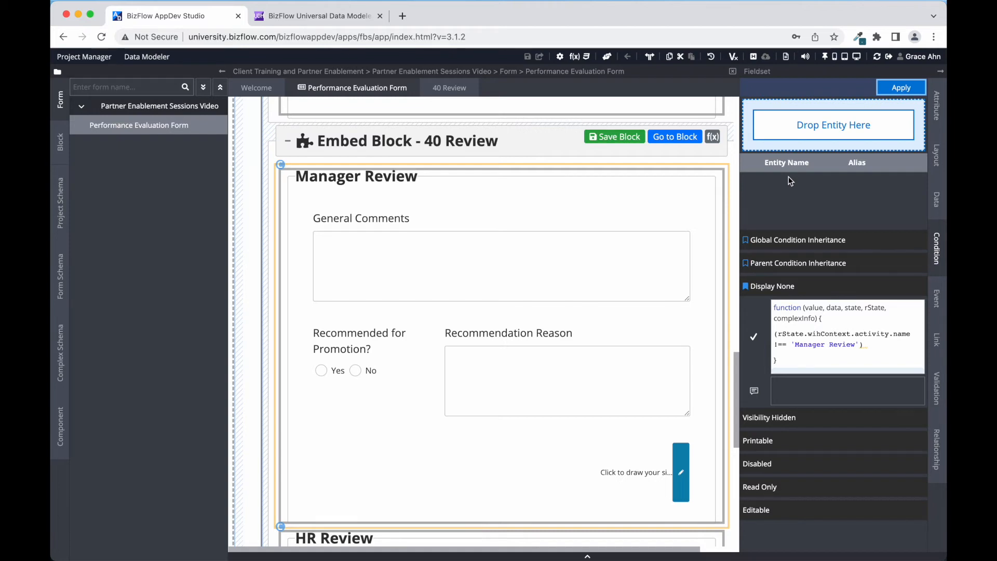
pyautogui.click(789, 181)
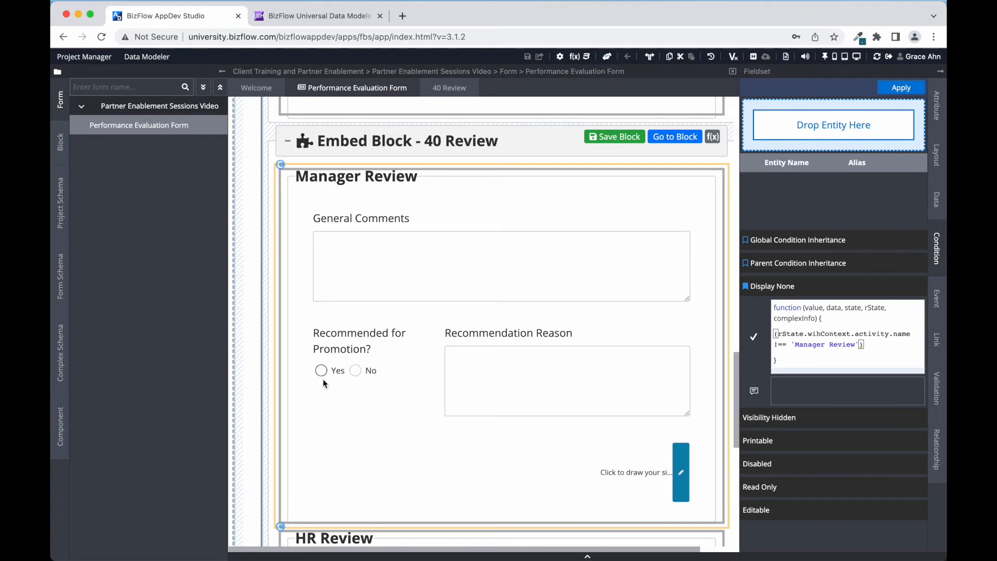
pyautogui.click(450, 341)
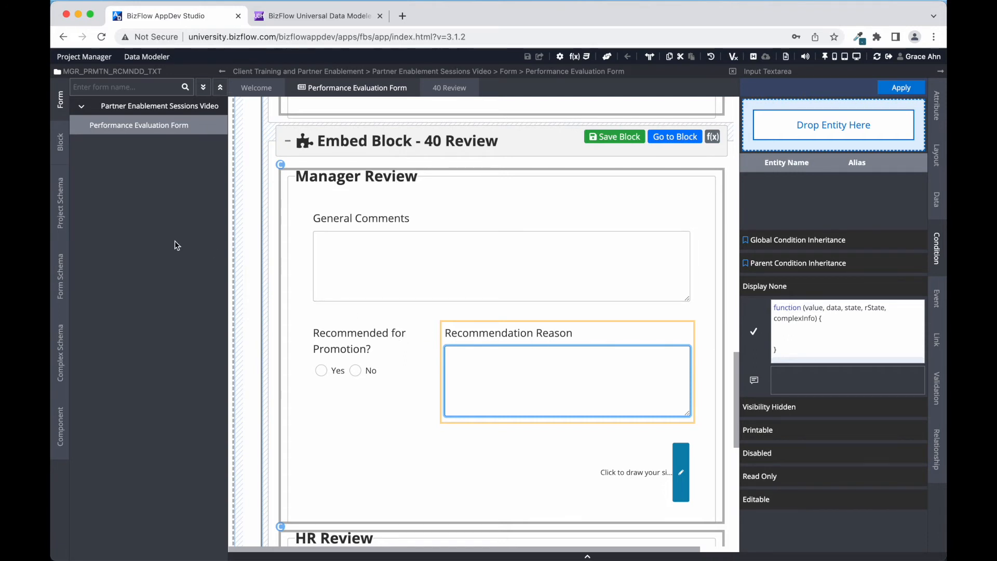
# Add MGR_PRMTN_RCMNDD_SW from the MANAGER_REVIEW schema as a condition entity
pyautogui.click(59, 210)
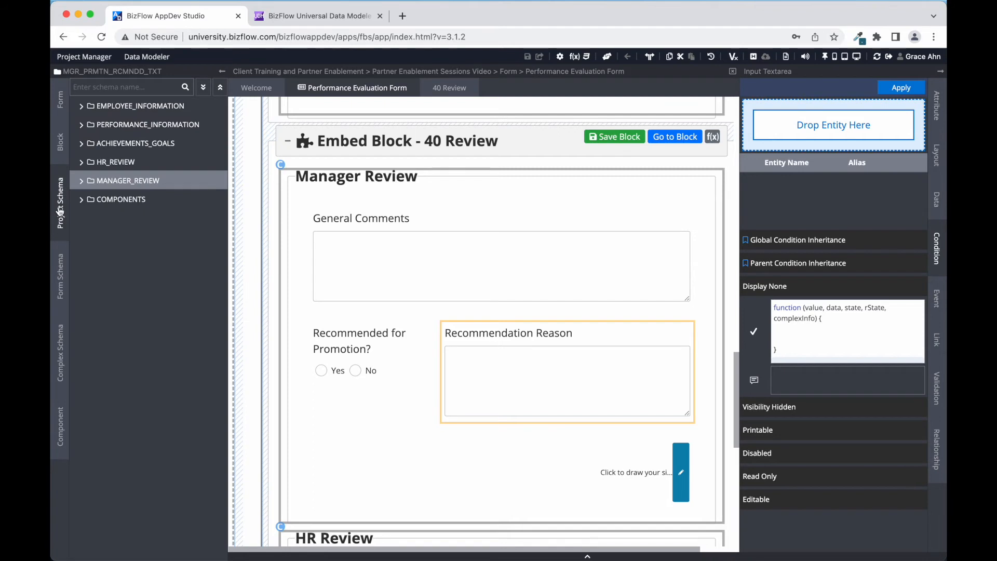
pyautogui.click(123, 182)
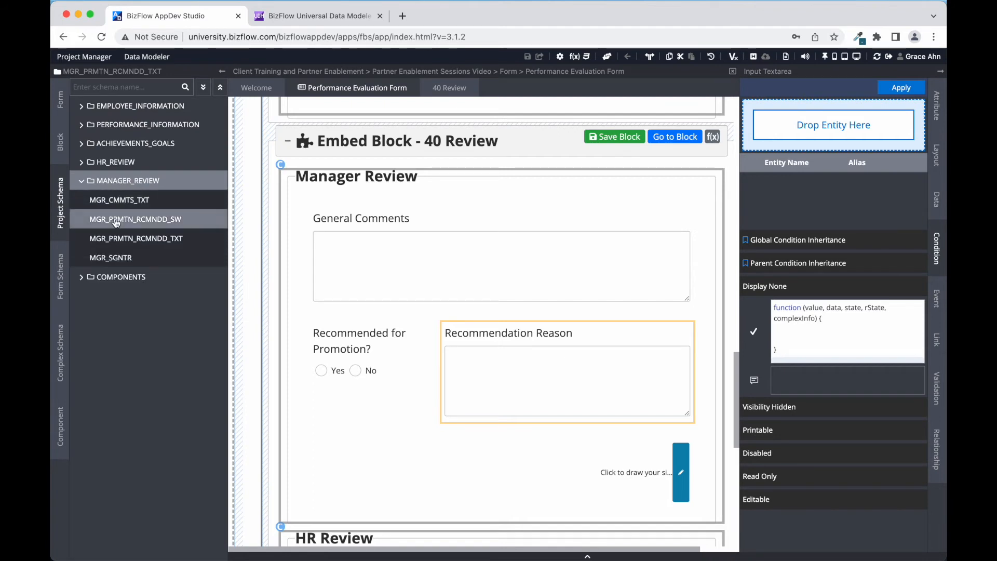
pyautogui.moveTo(116, 222); pyautogui.dragTo(782, 131)
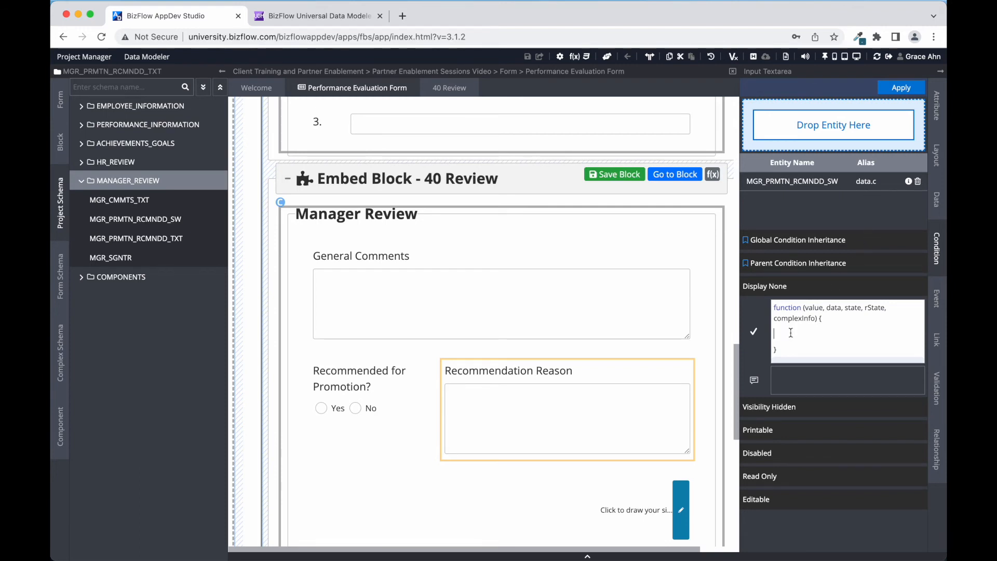
# Paste the hide-unless-Yes Display None code, change both data aliases to data.c, and apply
pyautogui.write("if (! data.a || data.a.value!=='Yes') true")
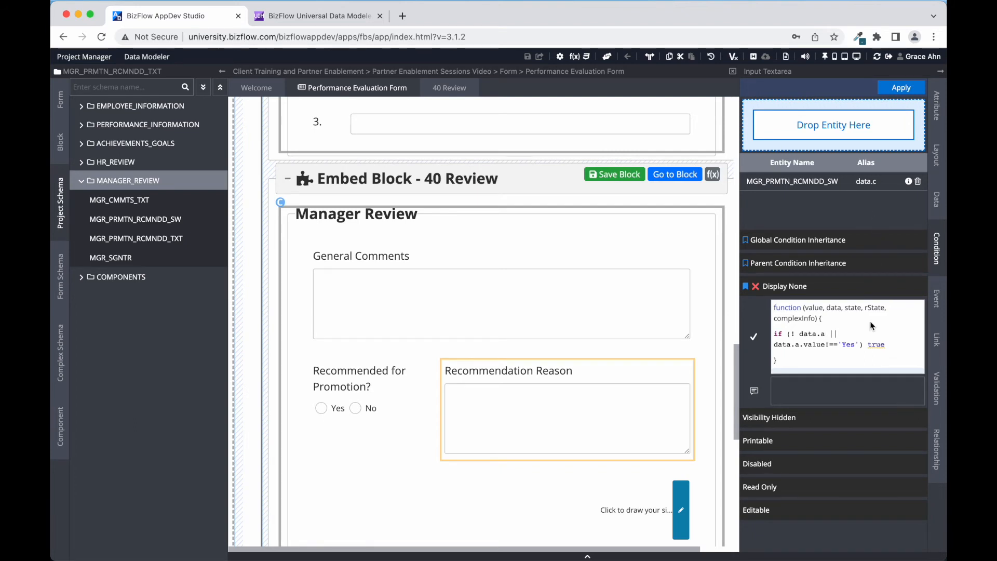
pyautogui.doubleClick(838, 334)
pyautogui.write('c')
pyautogui.doubleClick(795, 346)
pyautogui.write('c')
pyautogui.click(799, 336)
pyautogui.click(887, 88)
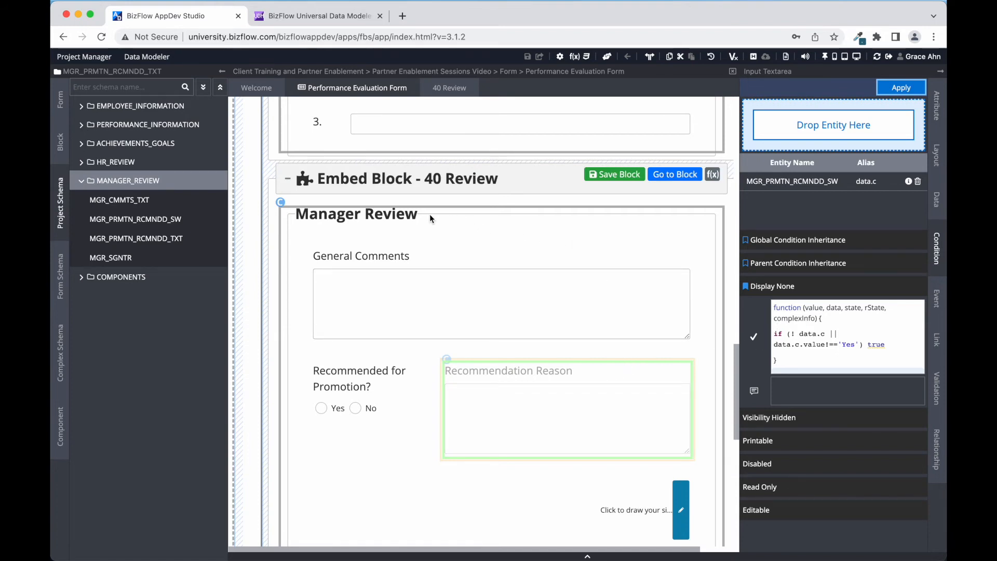
# Save the edited 40 Review embedded block from its header
pyautogui.scroll(-3, 353, 460)
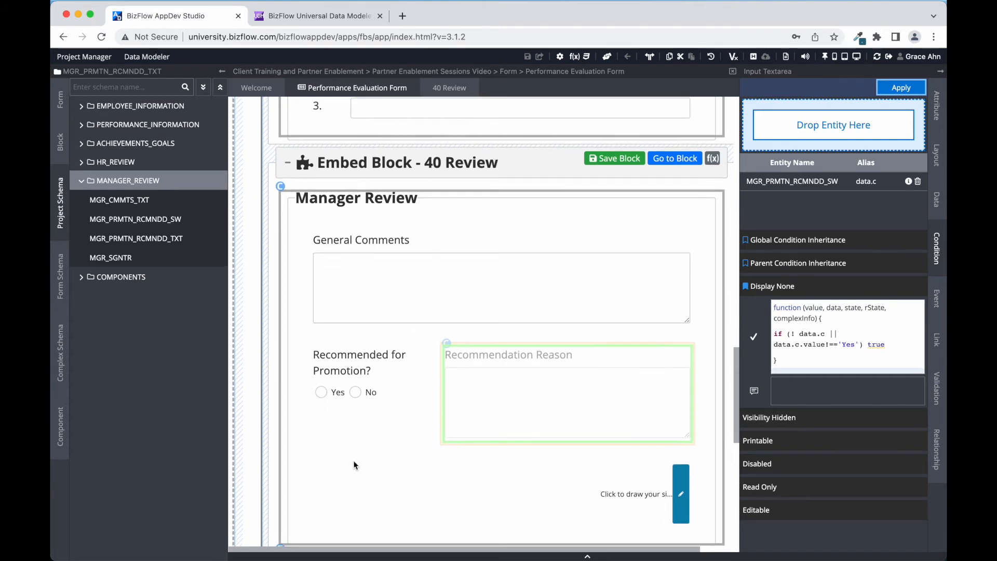
pyautogui.scroll(-1, 354, 460)
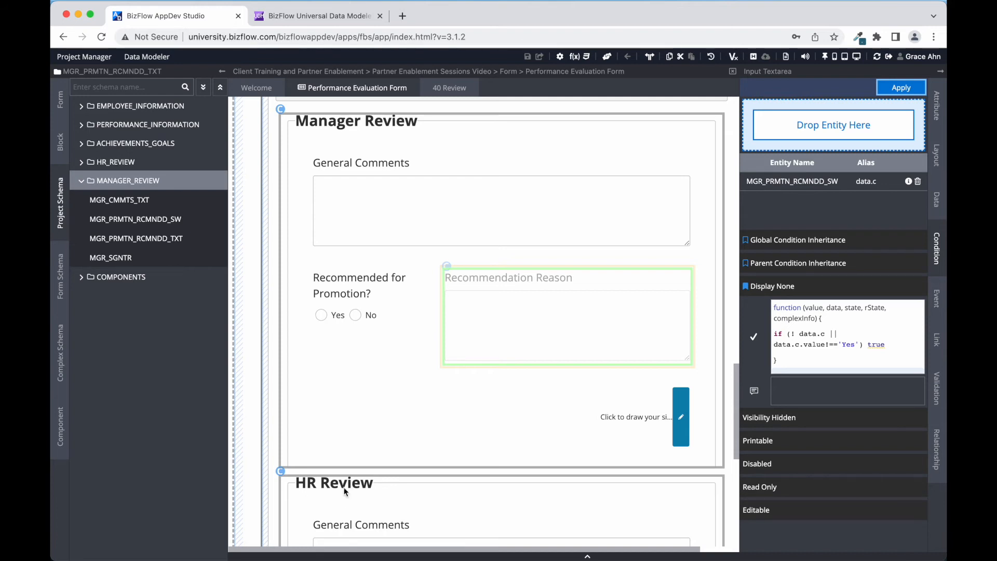
pyautogui.scroll(2, 393, 401)
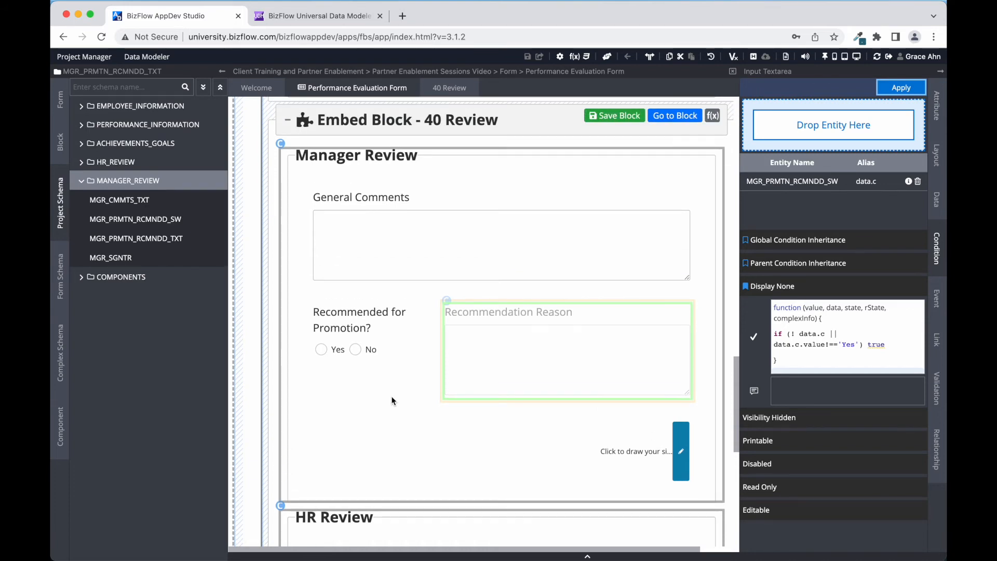
pyautogui.click(598, 123)
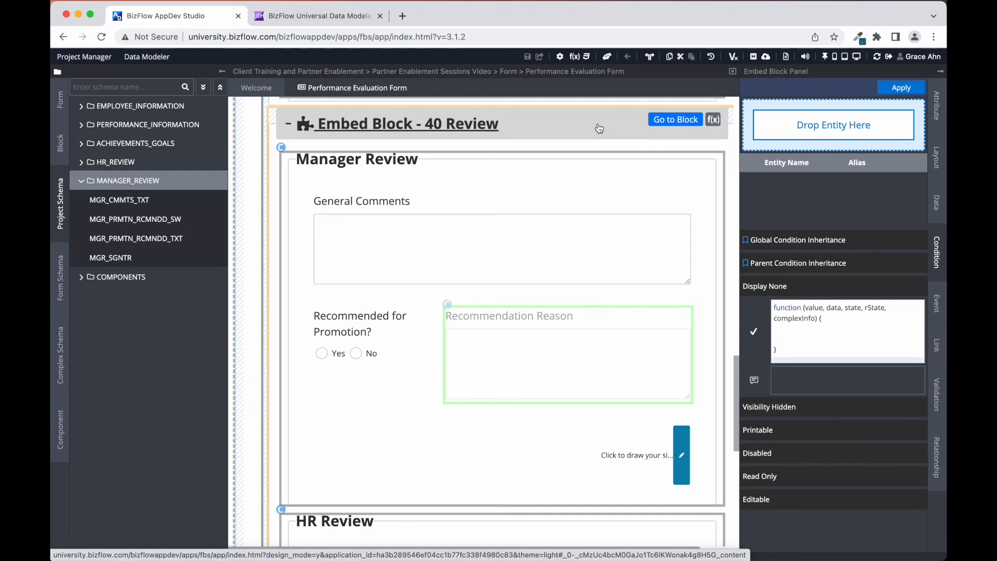
# Give the Employee fieldset the Disabled condition activity.name !== 'Initiate Evaluation'
pyautogui.scroll(15, 599, 128)
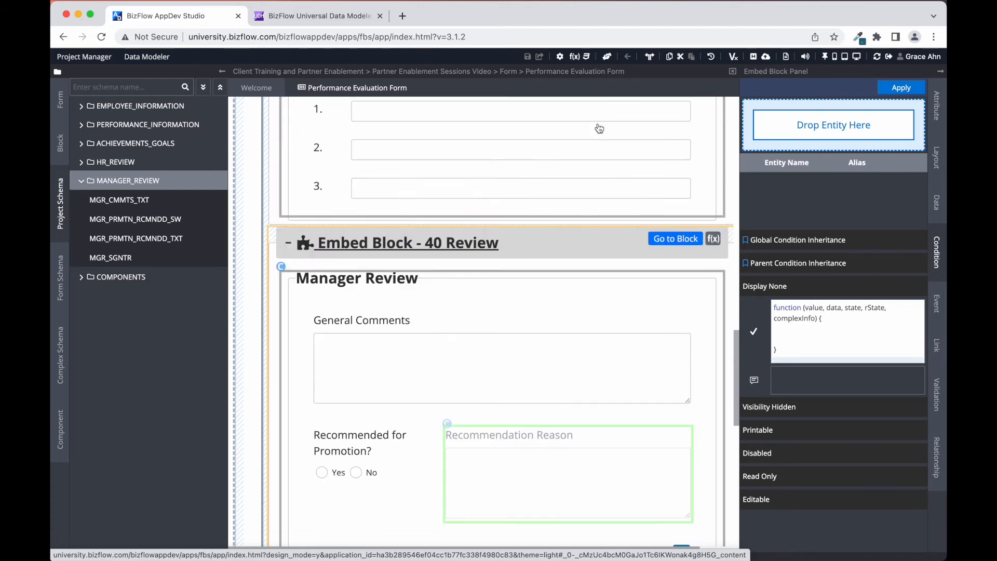
pyautogui.scroll(6, 597, 128)
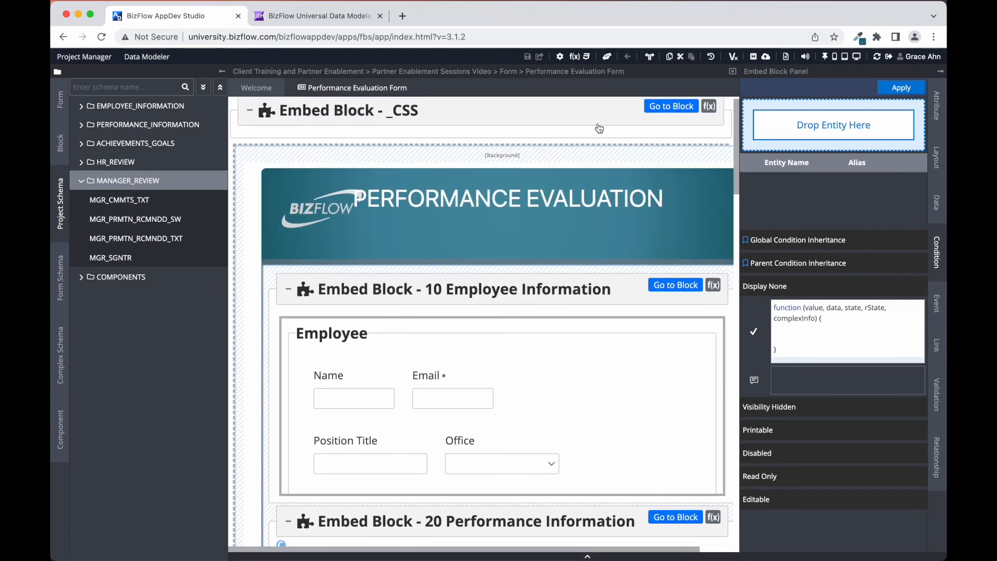
pyautogui.click(386, 331)
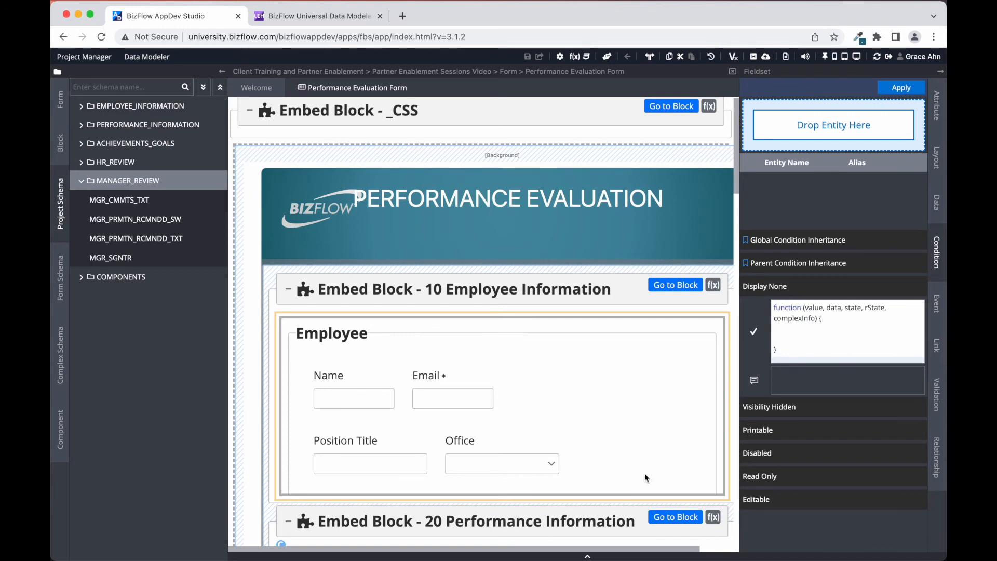
pyautogui.click(773, 454)
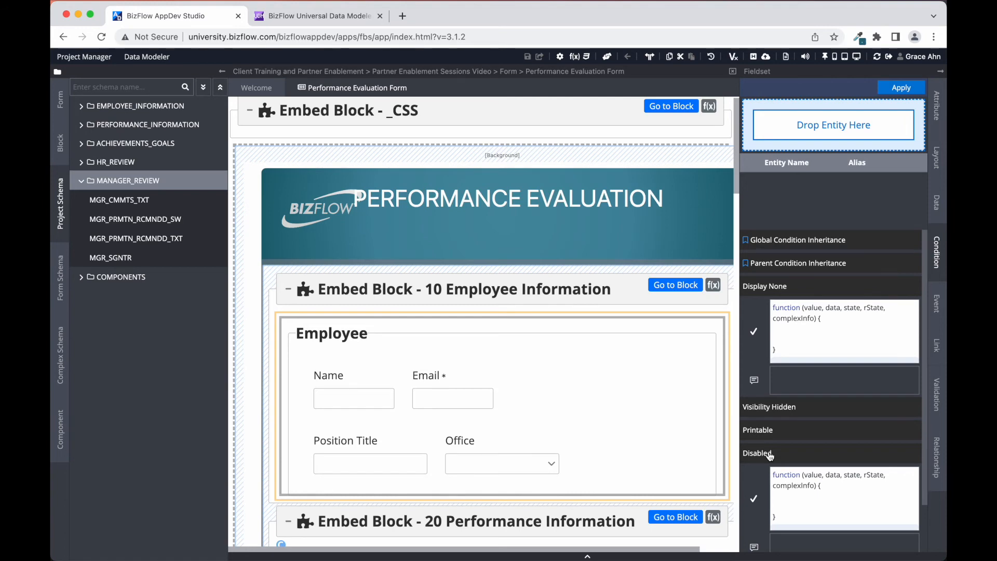
pyautogui.click(832, 504)
pyautogui.write("(rState.wihContext.activity.name !== 'Initiate Evaluation')")
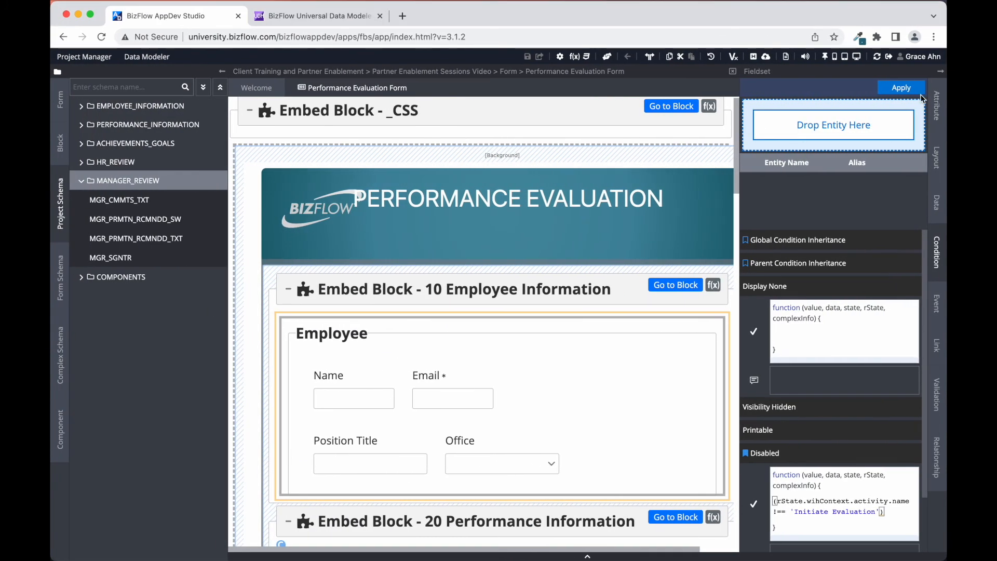
# Apply the Employee section's Disabled condition and save the 10 Employee Information embed block
pyautogui.click(902, 89)
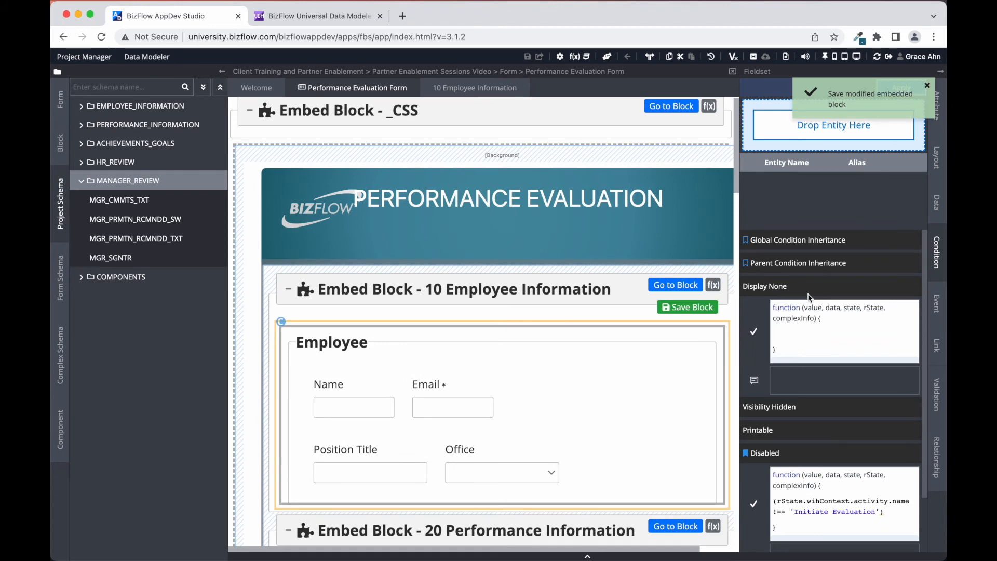
pyautogui.click(702, 308)
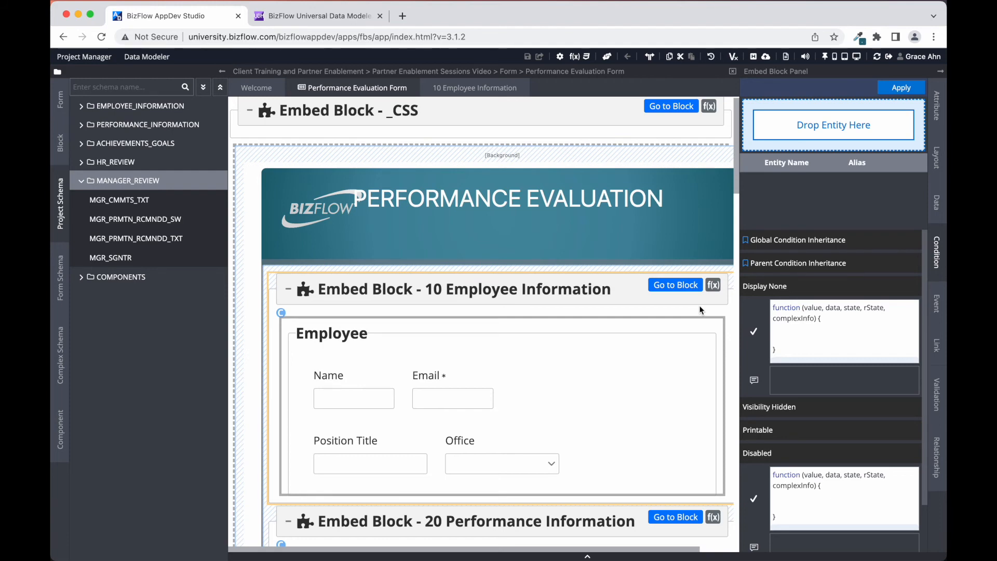
pyautogui.scroll(-6, 591, 413)
pyautogui.scroll(-6, 592, 413)
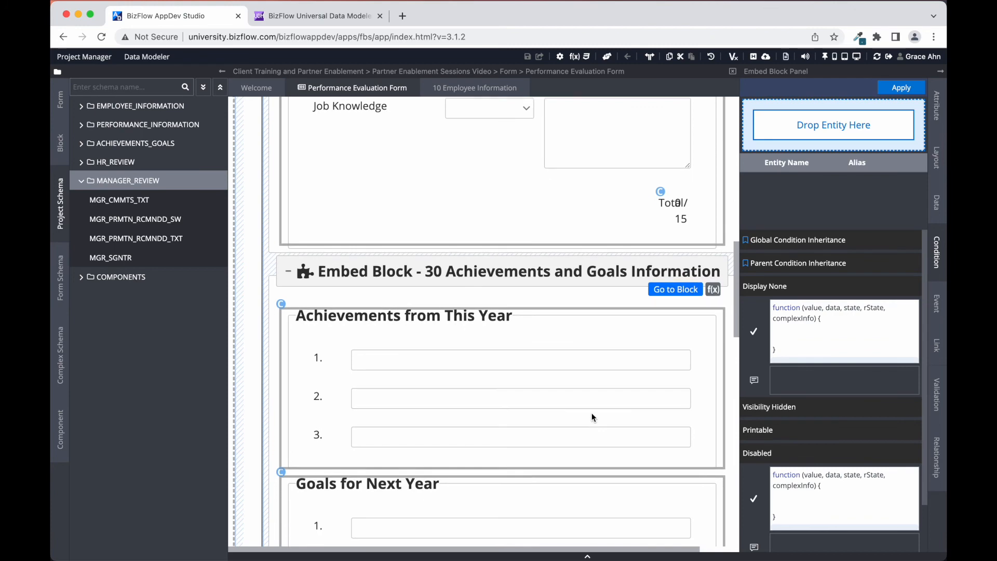
pyautogui.scroll(3, 591, 413)
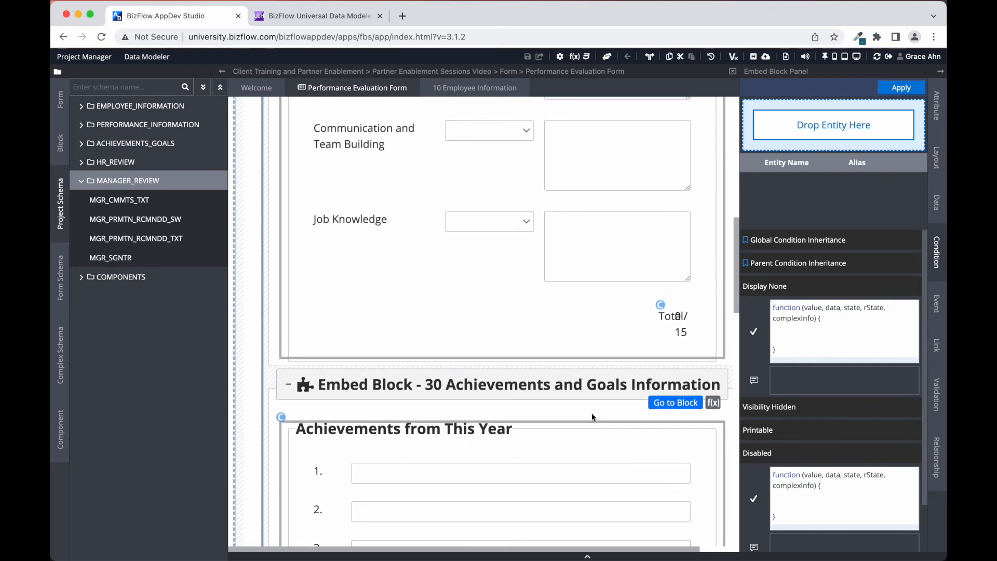
pyautogui.scroll(10, 593, 417)
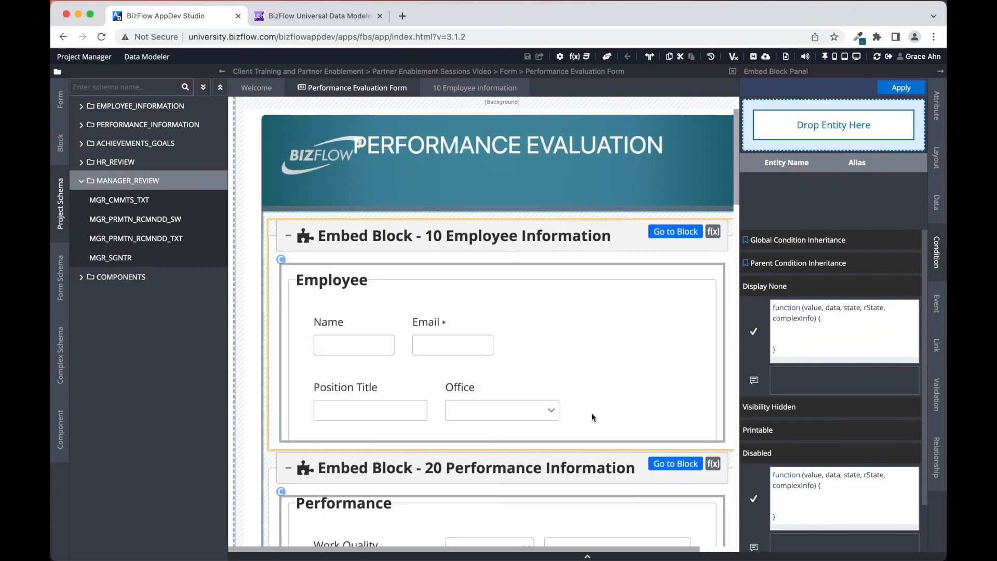
pyautogui.scroll(2, 591, 413)
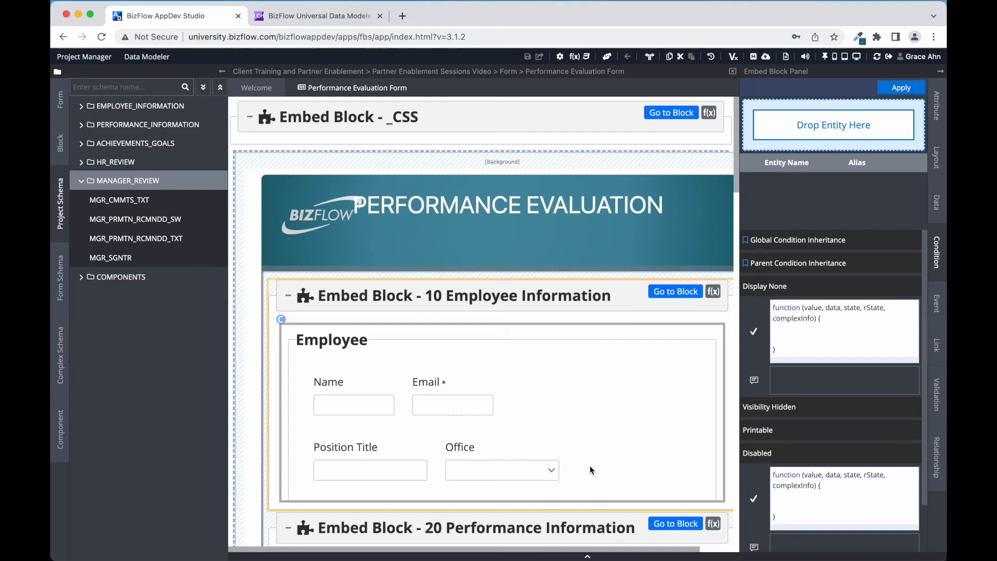
# Choose the 06/21/22 19:33 entry in Publish History and start overwriting it
pyautogui.click(755, 59)
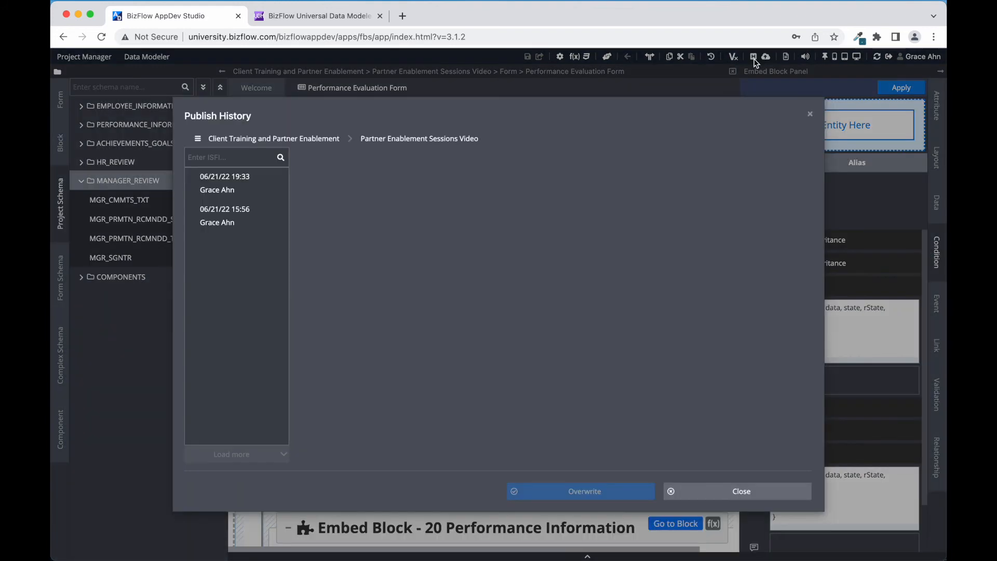
pyautogui.click(261, 186)
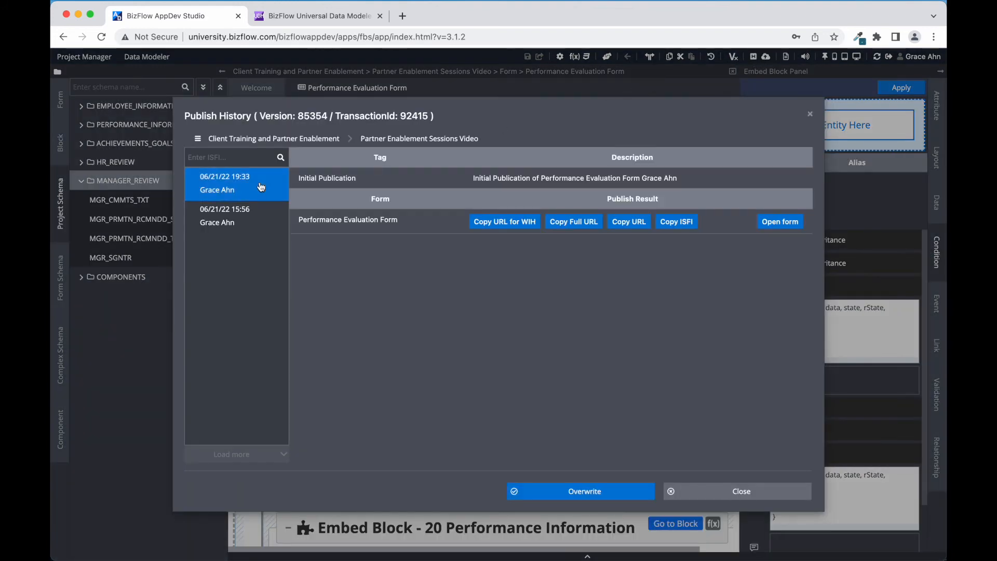
pyautogui.click(558, 498)
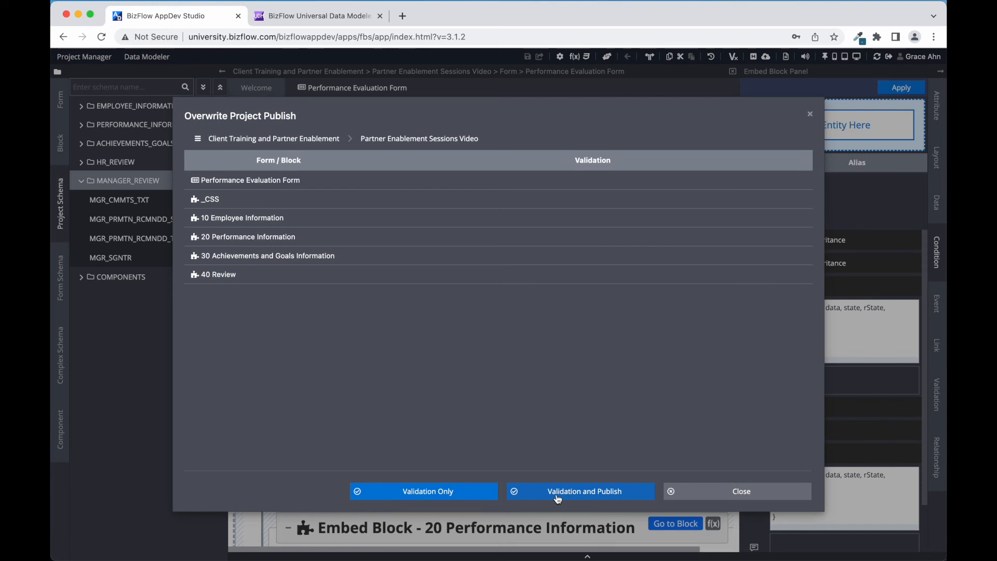
# Validate the blocks and replace the publish tag 'Initial Publication' with 'Overwrite'
pyautogui.click(558, 497)
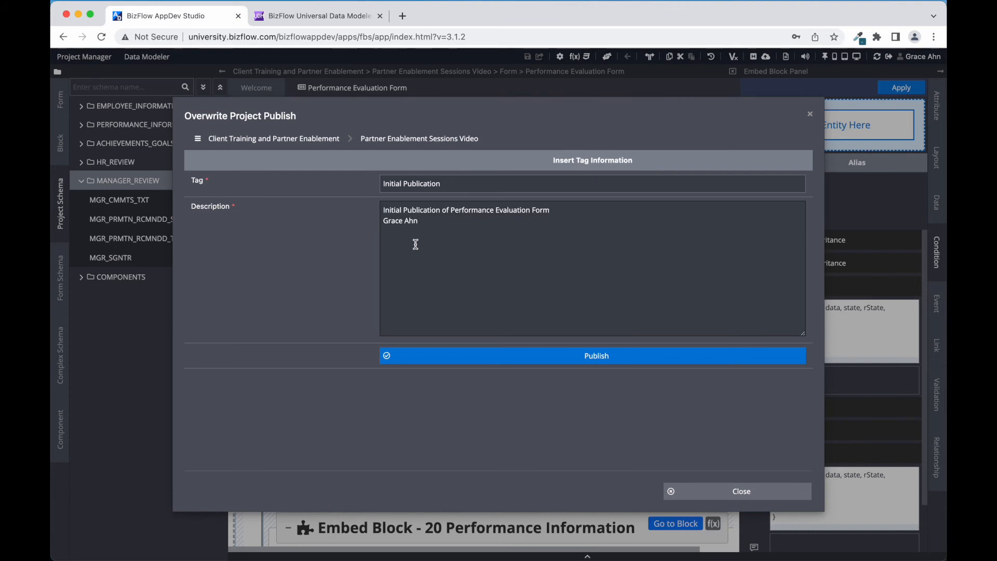
pyautogui.tripleClick(446, 181)
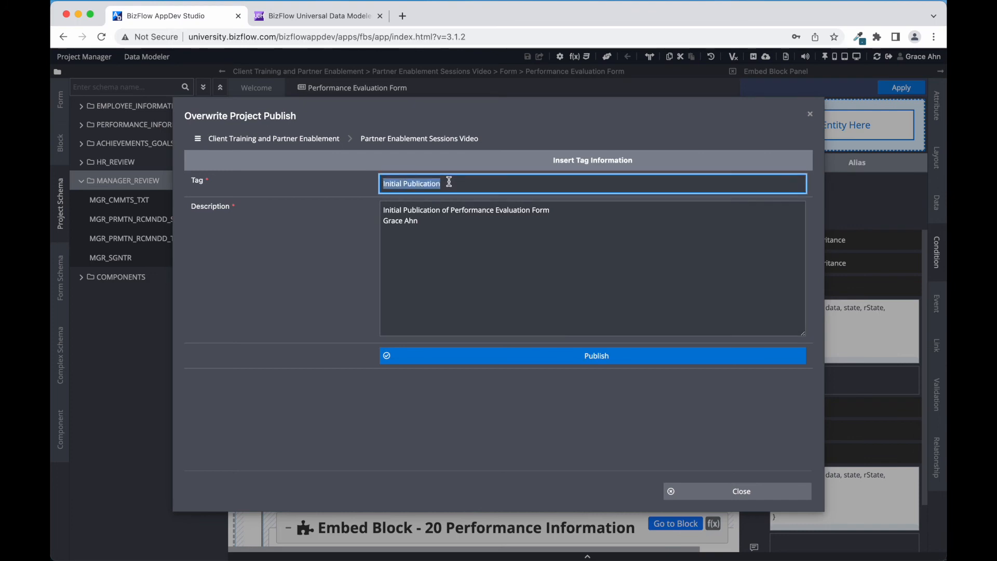
pyautogui.press('BackSpace')
pyautogui.write('Overwrite')
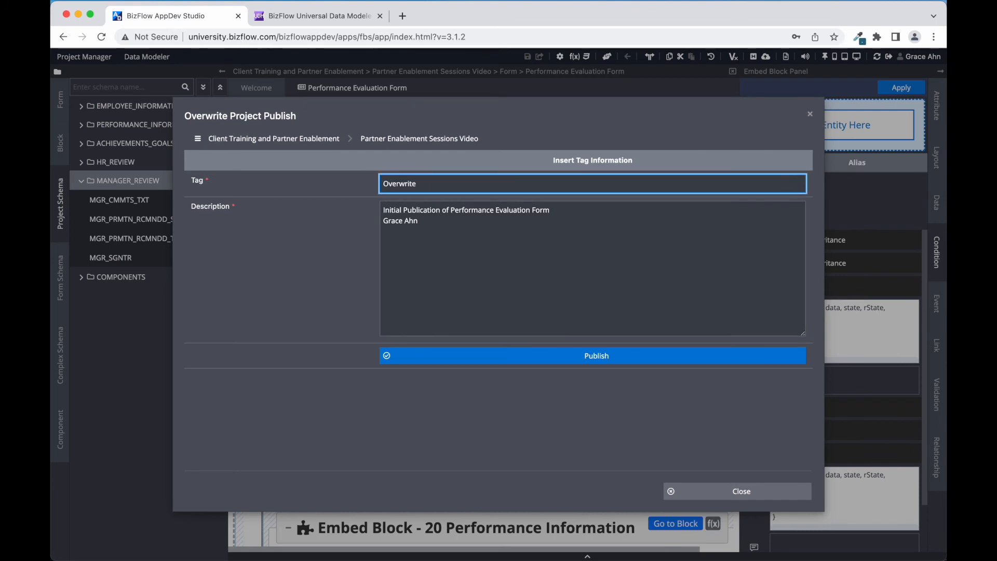
# Prepend 'Overwrite', 'Updates: Add UI and Data Logic' and the author's name to the description, then publish
pyautogui.click(384, 209)
pyautogui.press('Return')
pyautogui.press('Return')
pyautogui.press('Up')
pyautogui.press('Up')
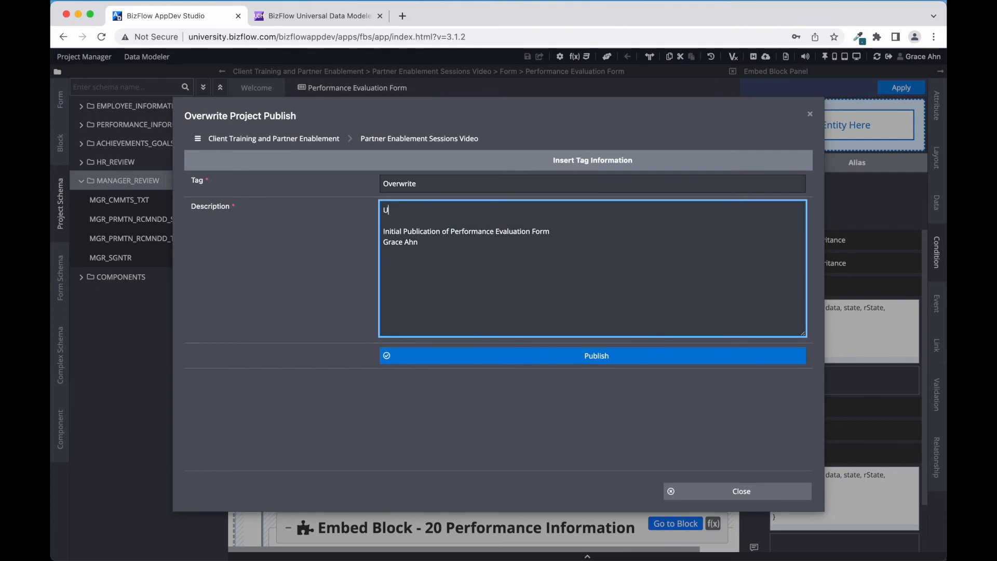
pyautogui.press('BackSpace')
pyautogui.press('BackSpace')
pyautogui.press('BackSpace')
pyautogui.press('BackSpace')
pyautogui.press('Return')
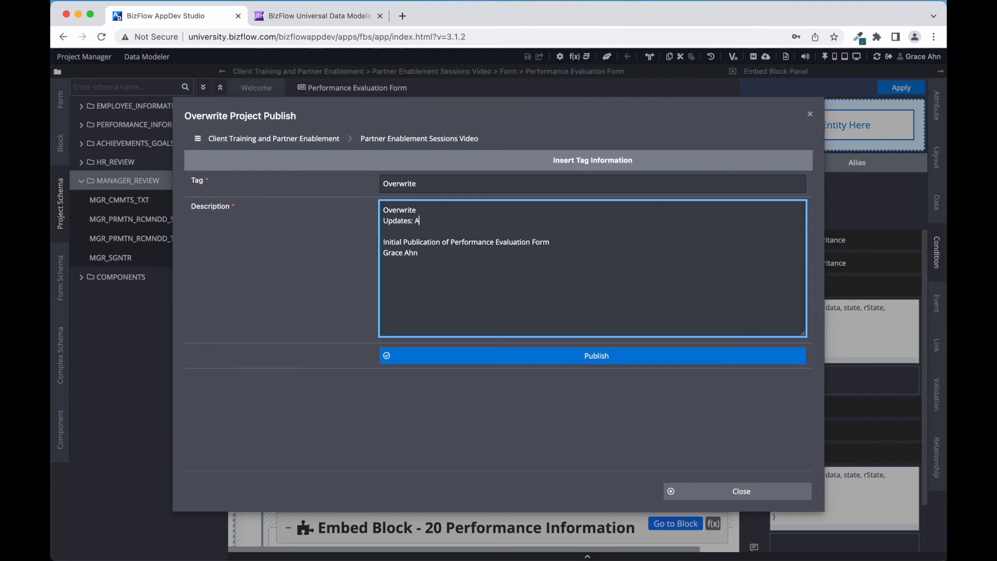
pyautogui.press('Return')
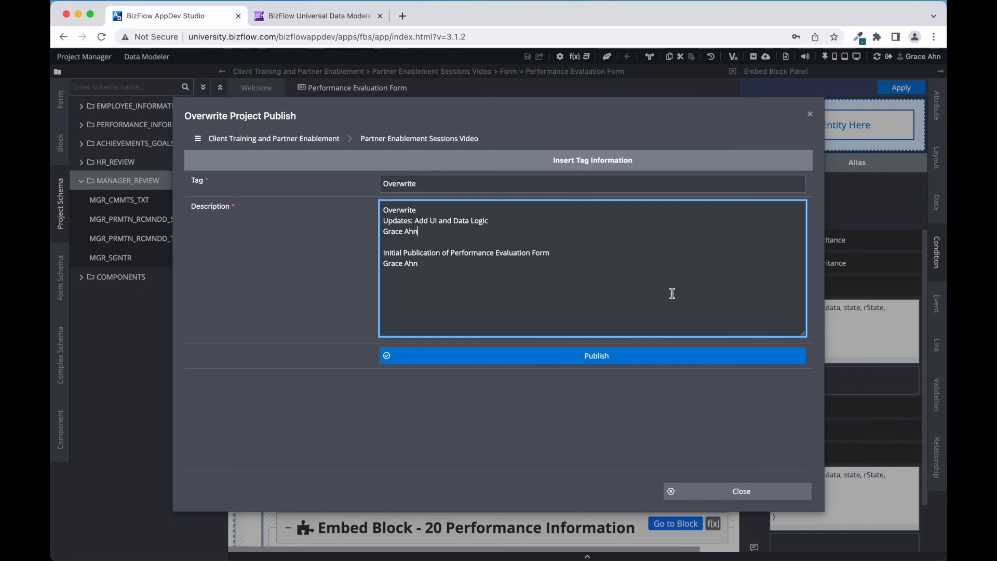
pyautogui.click(646, 354)
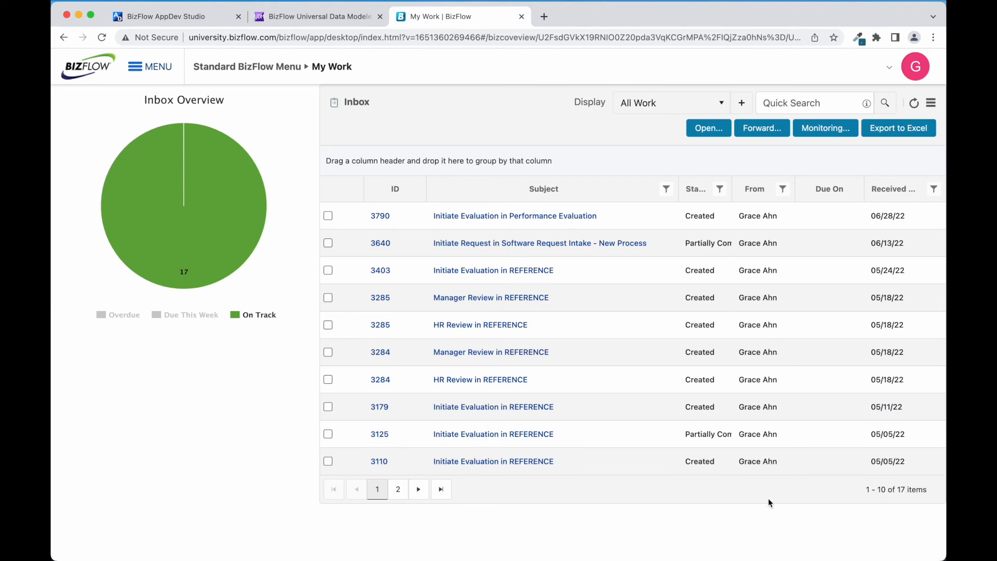
# Open the Initiate Evaluation task and enter the employee's e-mail address
pyautogui.click(582, 216)
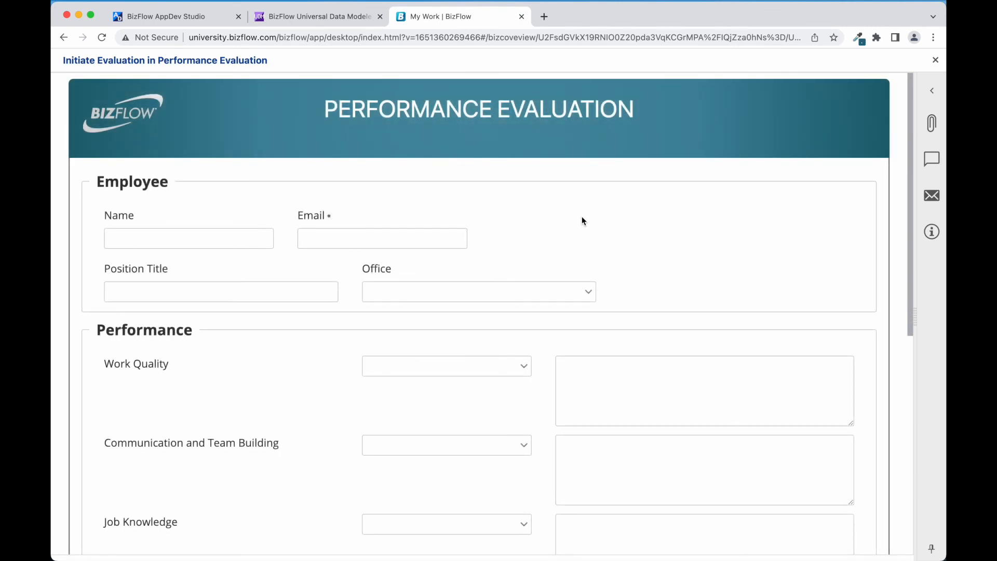
pyautogui.click(331, 223)
pyautogui.click(332, 240)
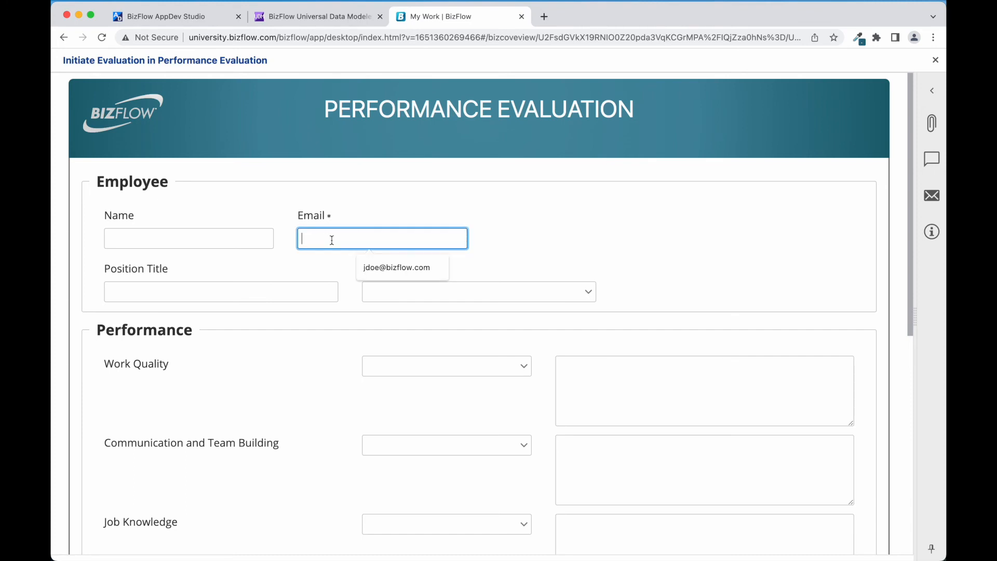
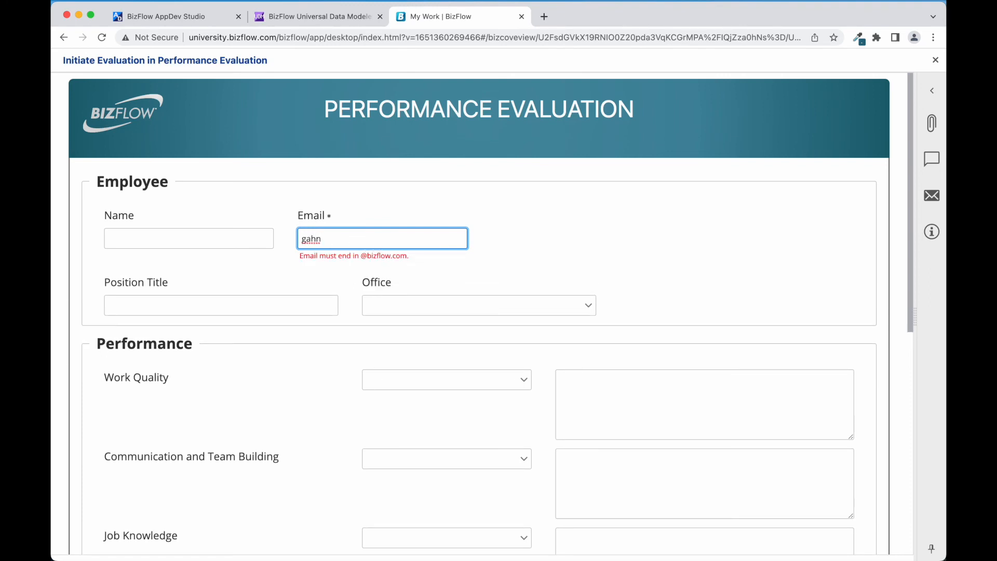
pyautogui.click(556, 255)
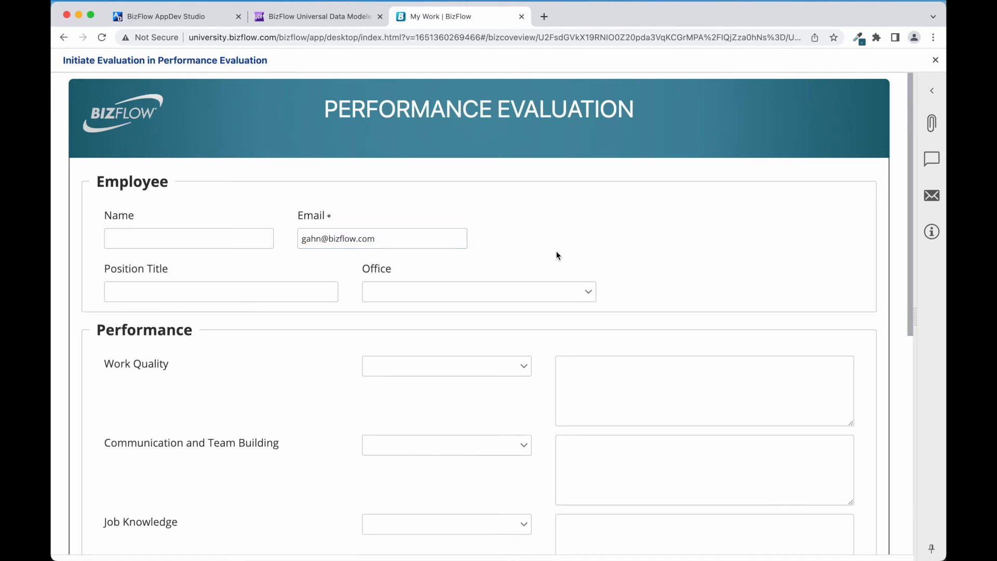
# Rate Work Quality 5 - Outstanding and Communication and Team Building 4 - Very Satisfactory
pyautogui.scroll(-3, 623, 502)
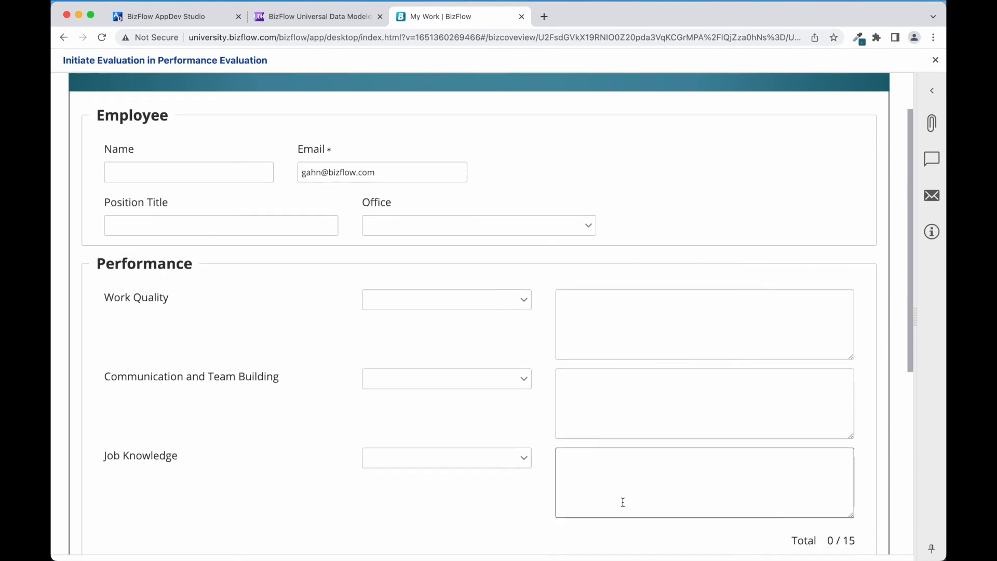
pyautogui.scroll(-1, 623, 501)
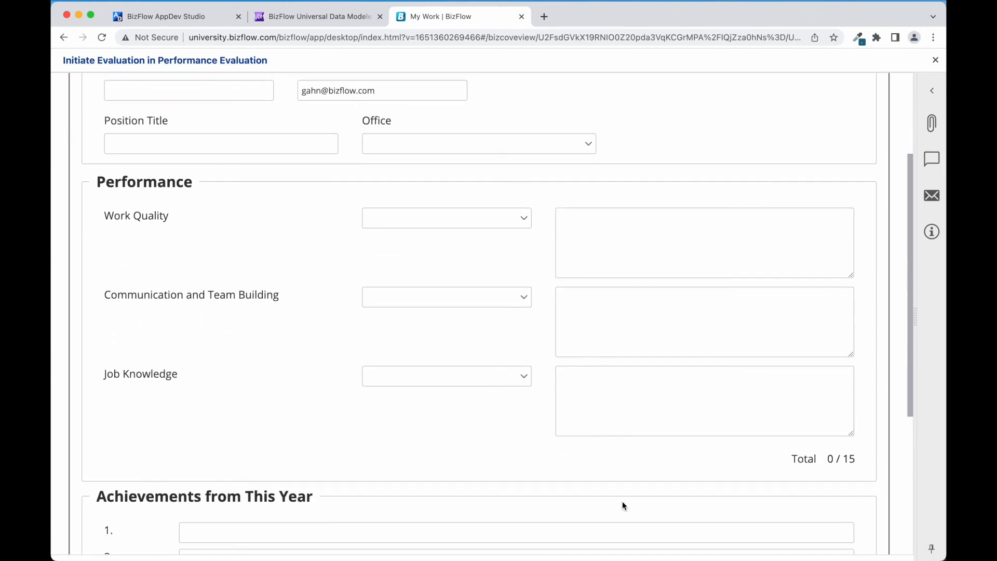
pyautogui.click(460, 221)
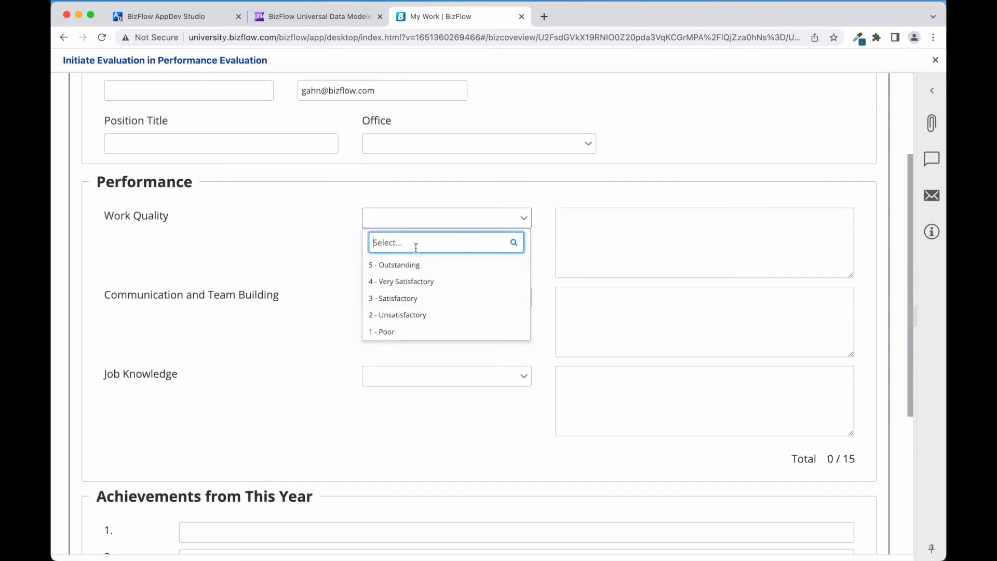
pyautogui.click(395, 263)
pyautogui.click(401, 297)
pyautogui.click(396, 360)
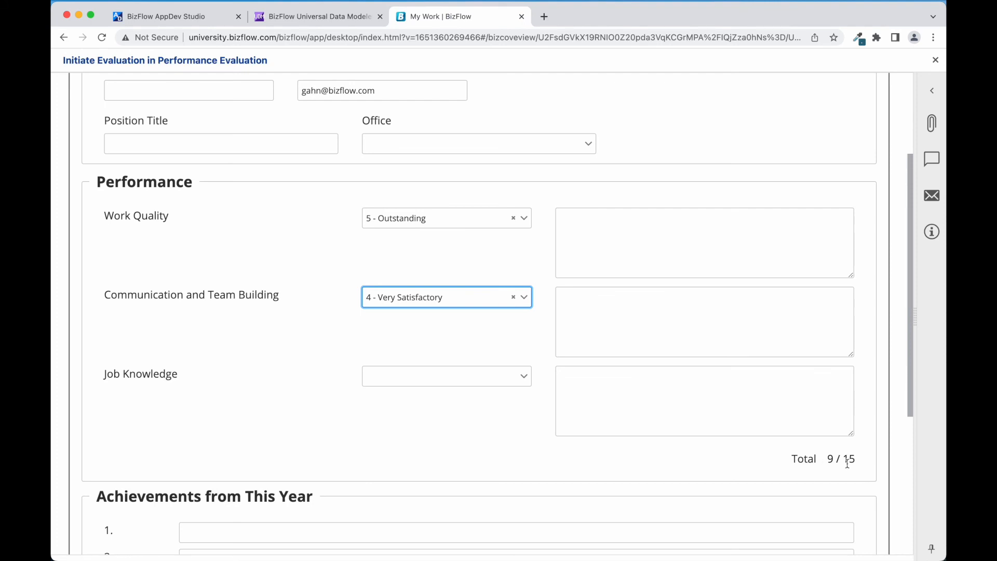
pyautogui.scroll(-5, 740, 468)
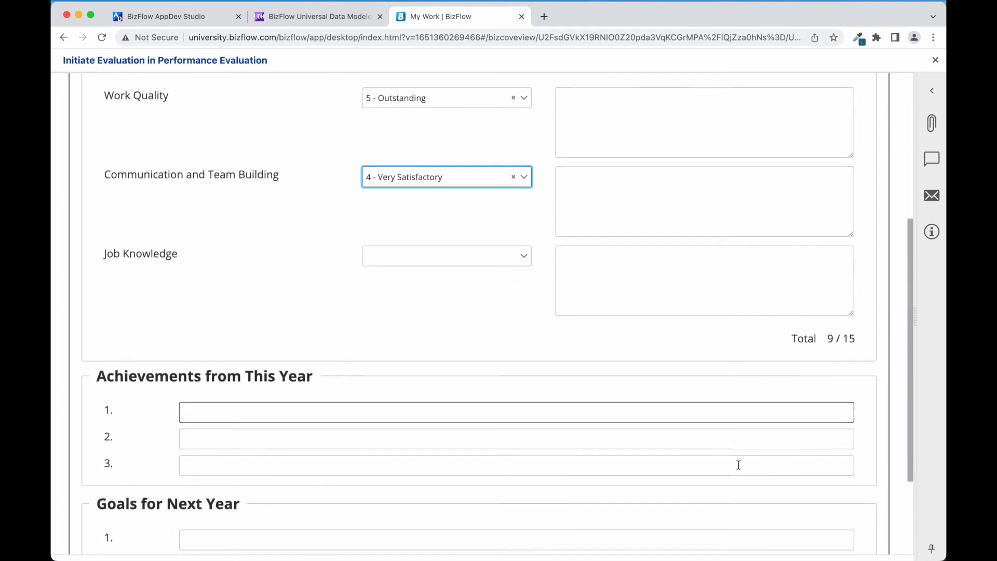
pyautogui.scroll(-3, 739, 465)
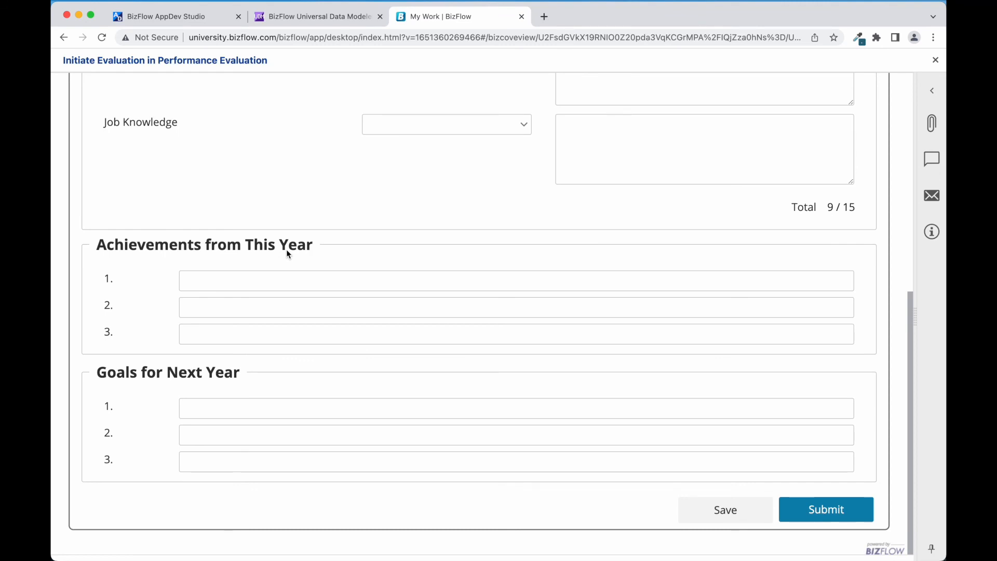
# Submit the employee's evaluation and log out of BizFlow
pyautogui.click(819, 503)
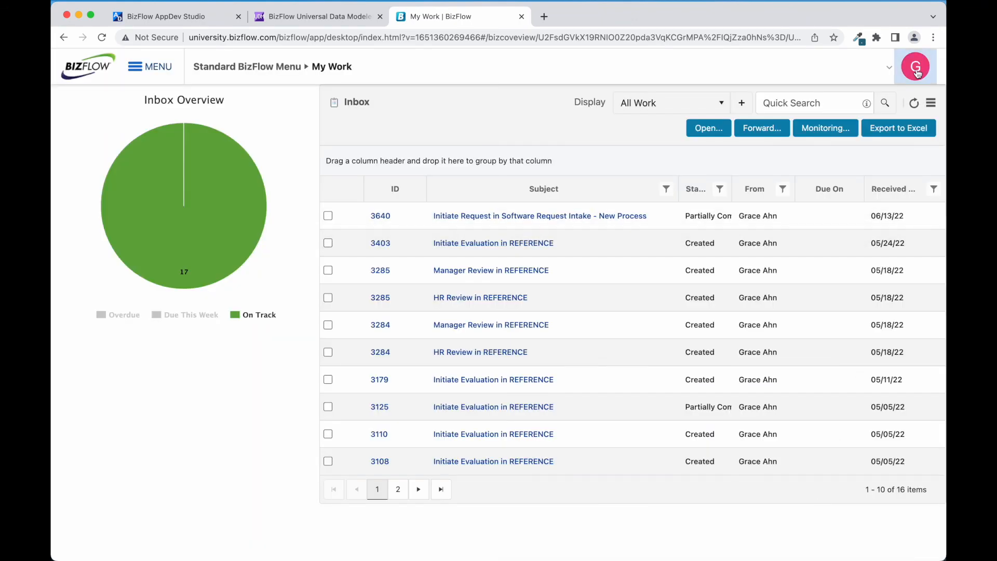
pyautogui.click(917, 73)
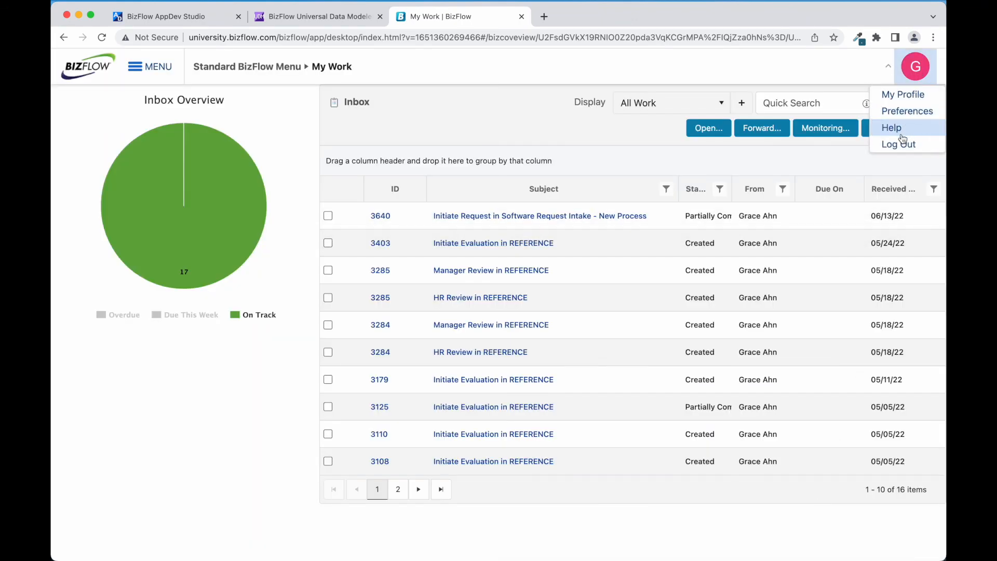
pyautogui.click(898, 142)
pyautogui.click(580, 351)
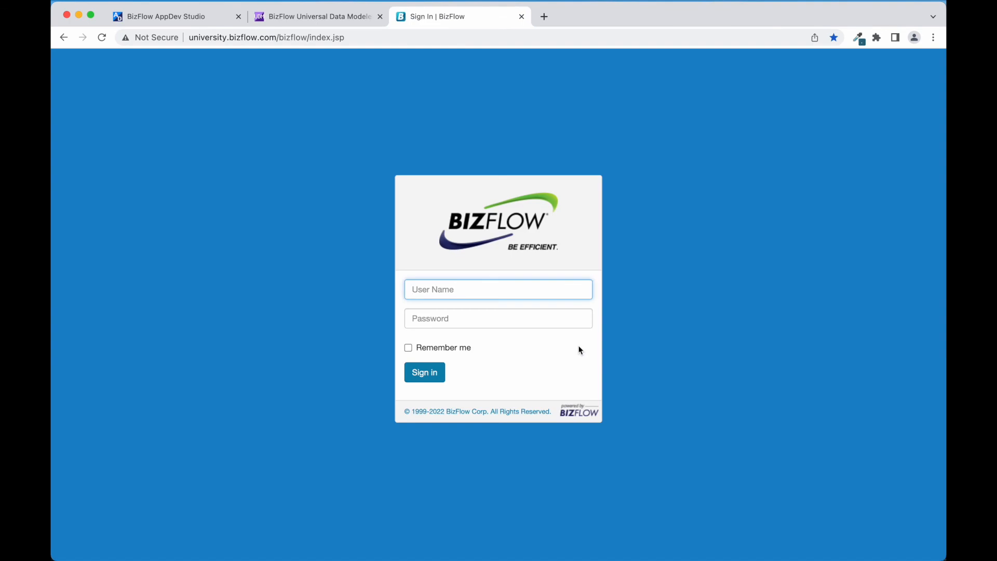
# Sign in with the manager's account credentials
pyautogui.write('bfmanager')
pyautogui.press('Tab')
pyautogui.write('******')
pyautogui.press('Return')
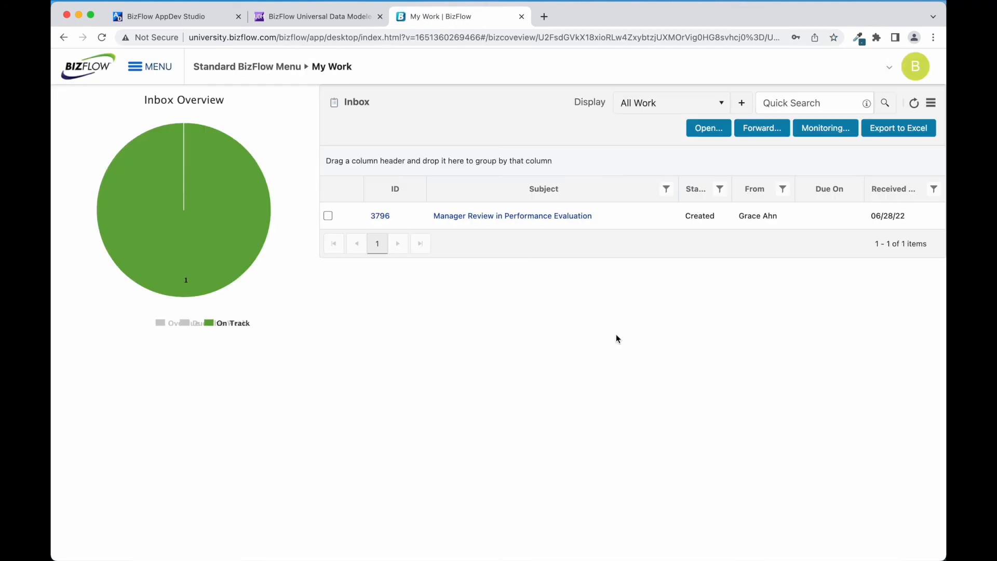
# Open the Manager Review work item, add general comments, and submit the review
pyautogui.click(567, 218)
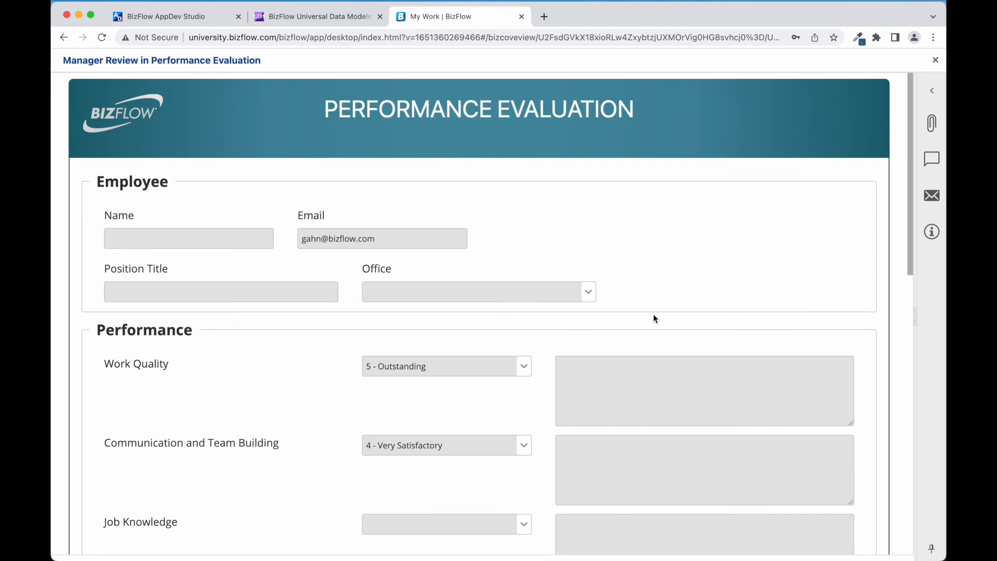
pyautogui.scroll(-2, 654, 318)
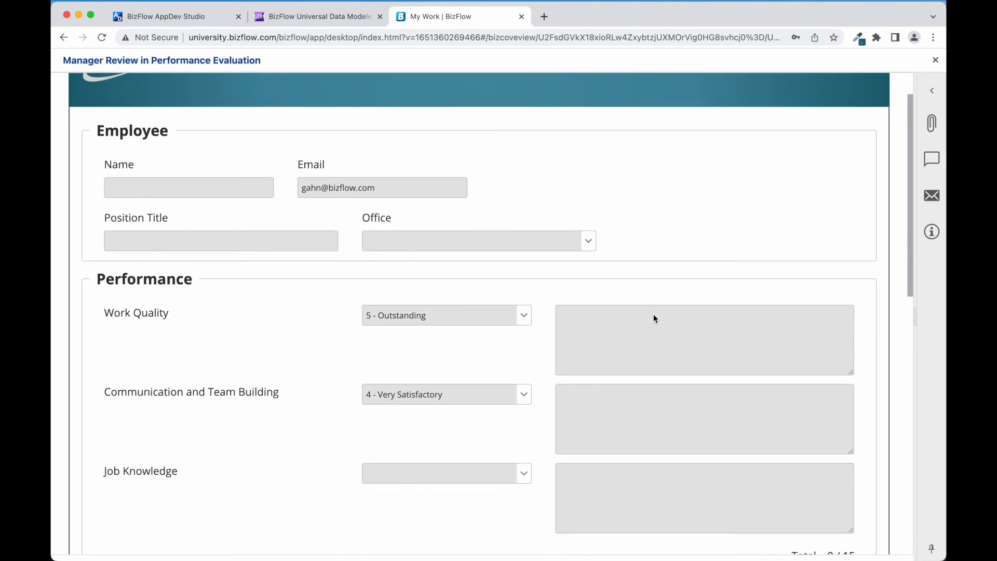
pyautogui.scroll(-3, 654, 318)
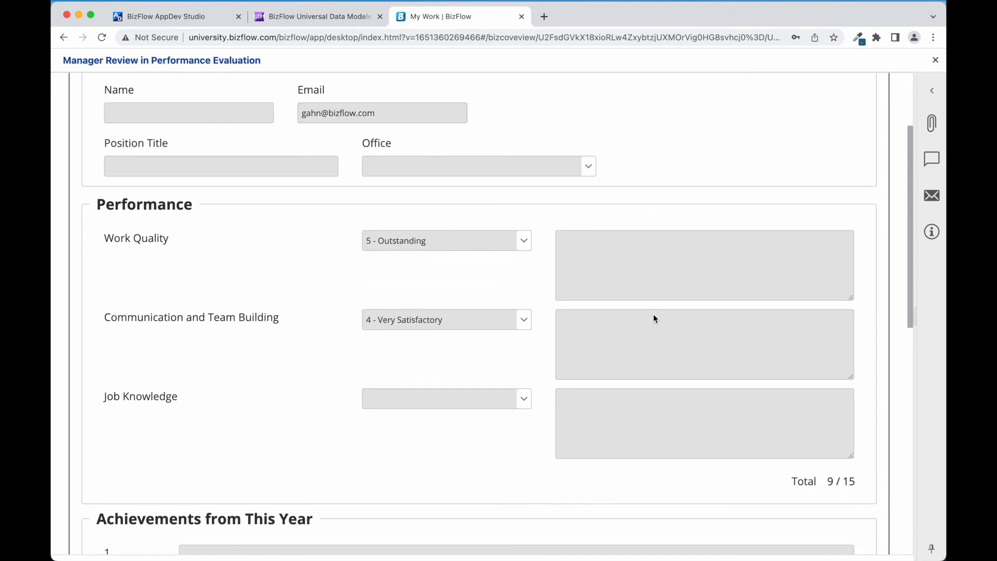
pyautogui.scroll(-1, 654, 319)
pyautogui.scroll(-10, 655, 318)
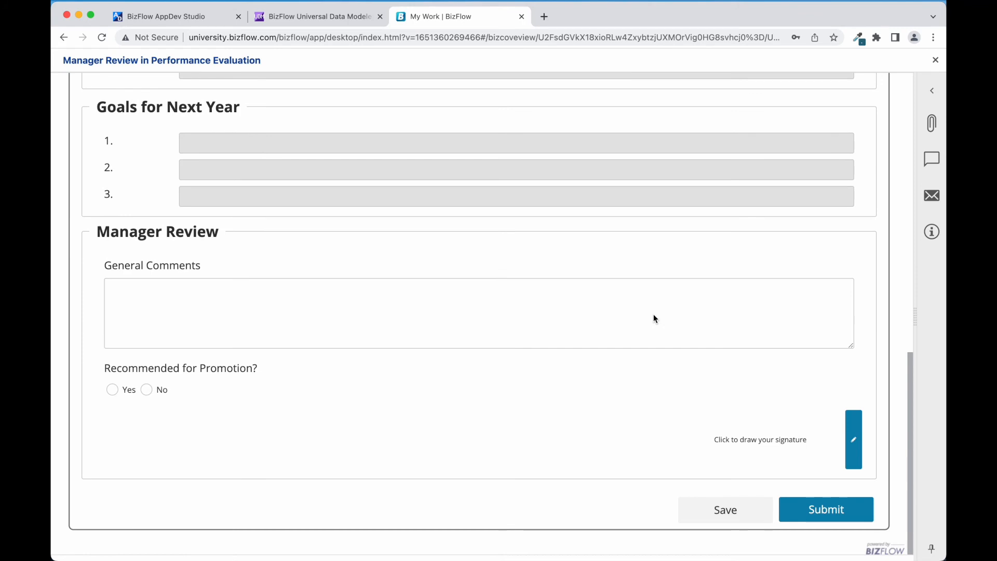
pyautogui.click(654, 318)
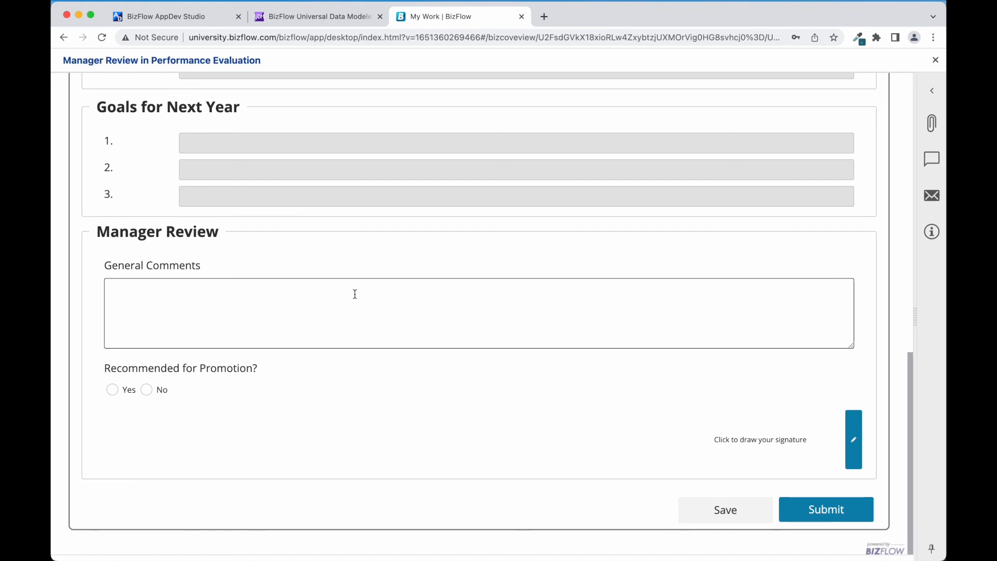
pyautogui.click(823, 509)
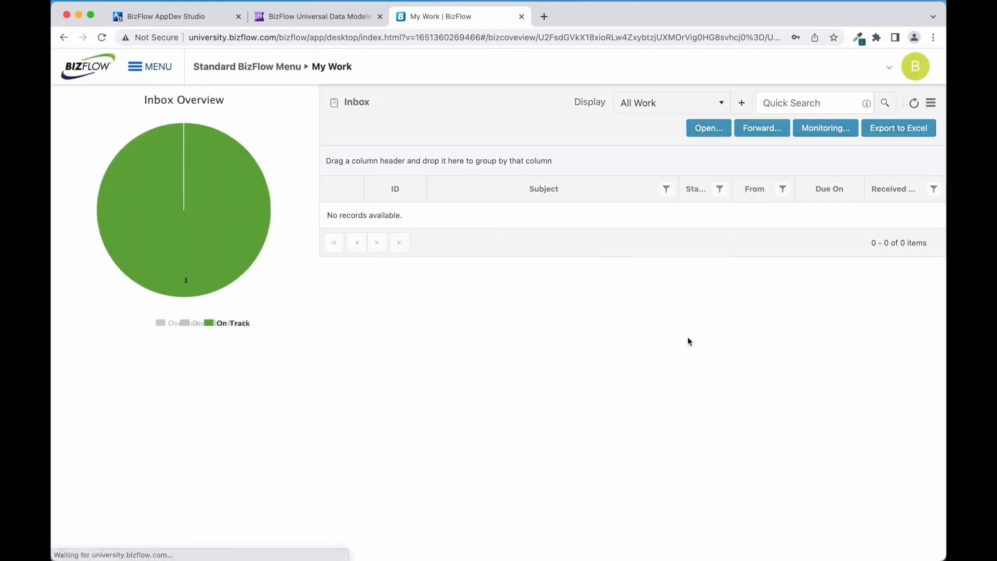
# Log out and sign in with the HR specialist's account credentials
pyautogui.click(915, 66)
pyautogui.click(901, 143)
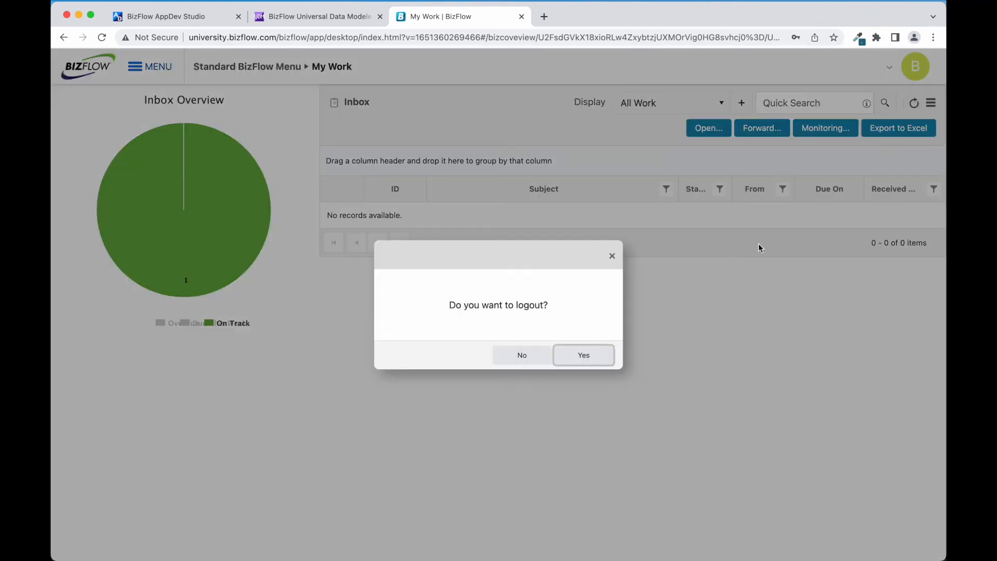
pyautogui.click(582, 359)
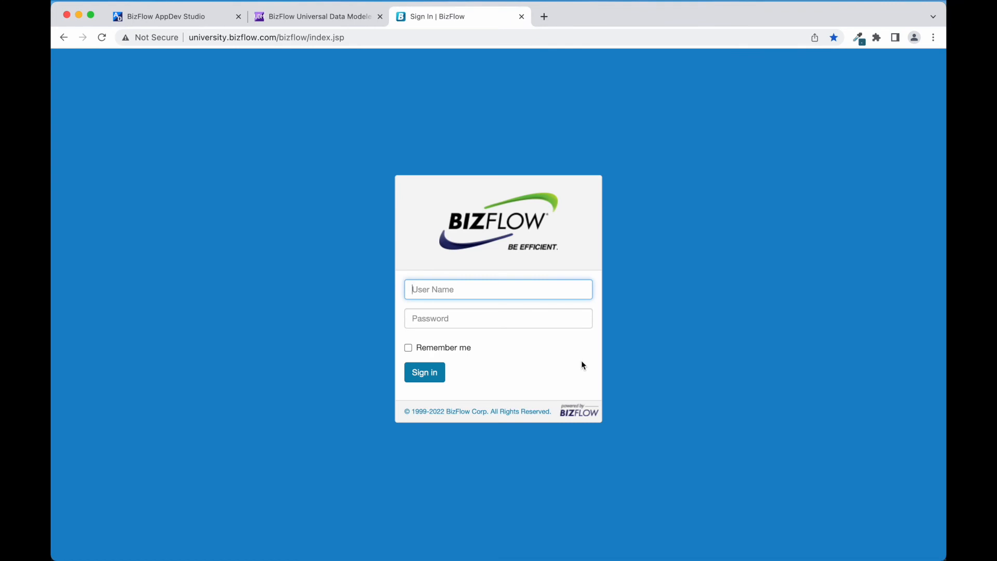
pyautogui.write('bfhrspec')
pyautogui.press('Tab')
pyautogui.write('••••••••')
pyautogui.press('Return')
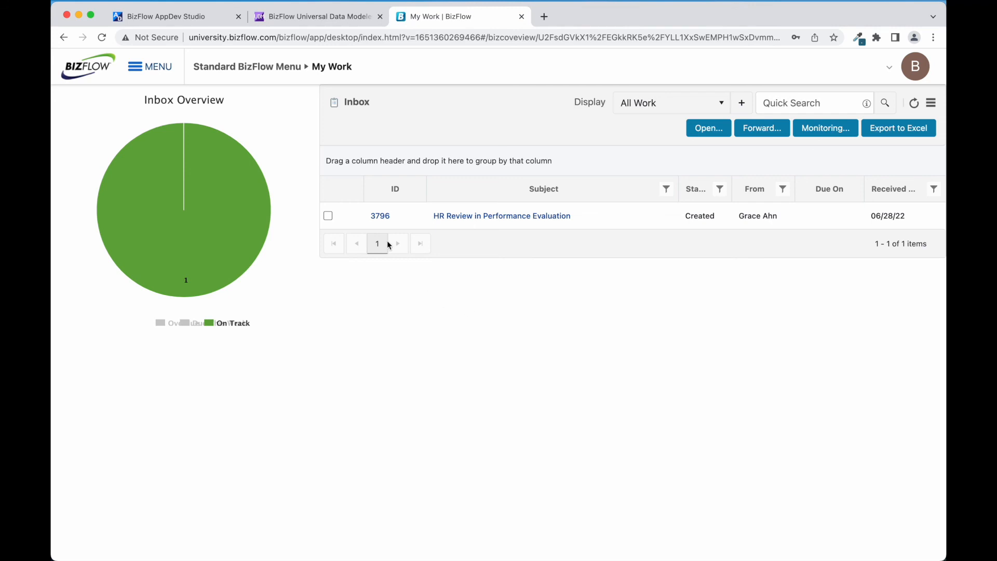
# Check the HR Review item's process progress in the monitor, then open HR Review
pyautogui.click(328, 216)
pyautogui.click(826, 131)
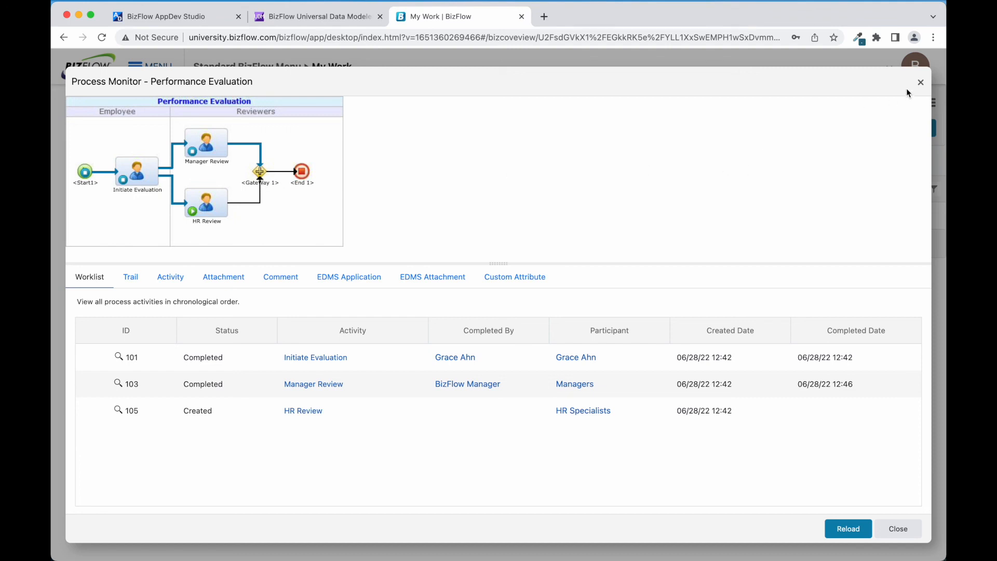
pyautogui.click(921, 82)
pyautogui.click(509, 215)
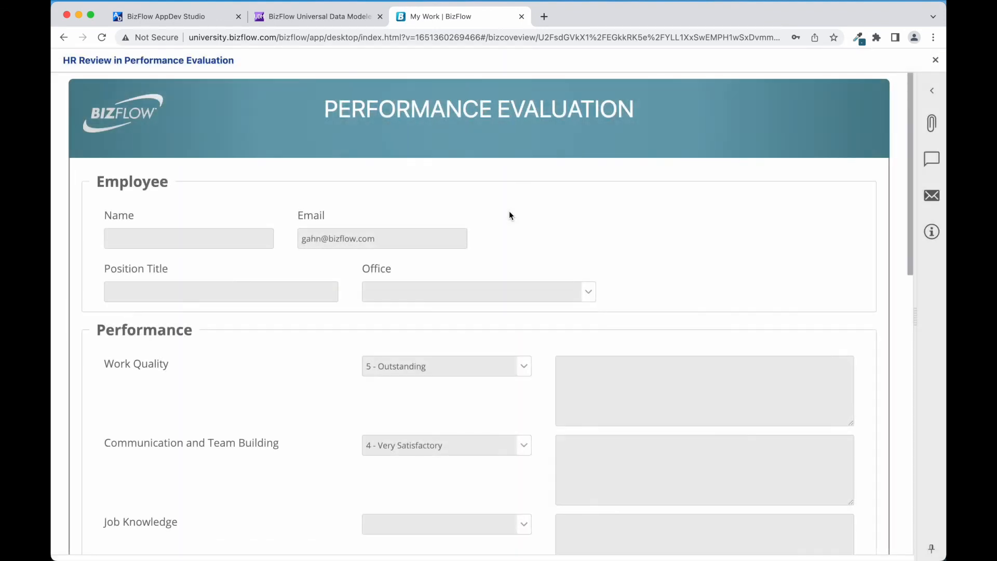
# Answer Yes to Recommended for Promotion, click into Recommendation Reason, then show the Session 7 slide
pyautogui.scroll(-5, 552, 321)
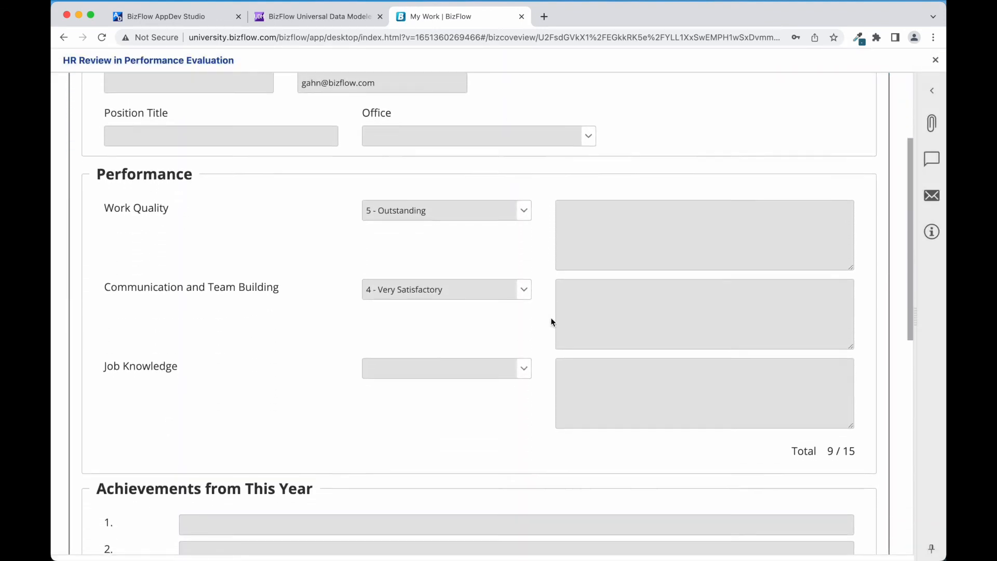
pyautogui.scroll(-10, 551, 317)
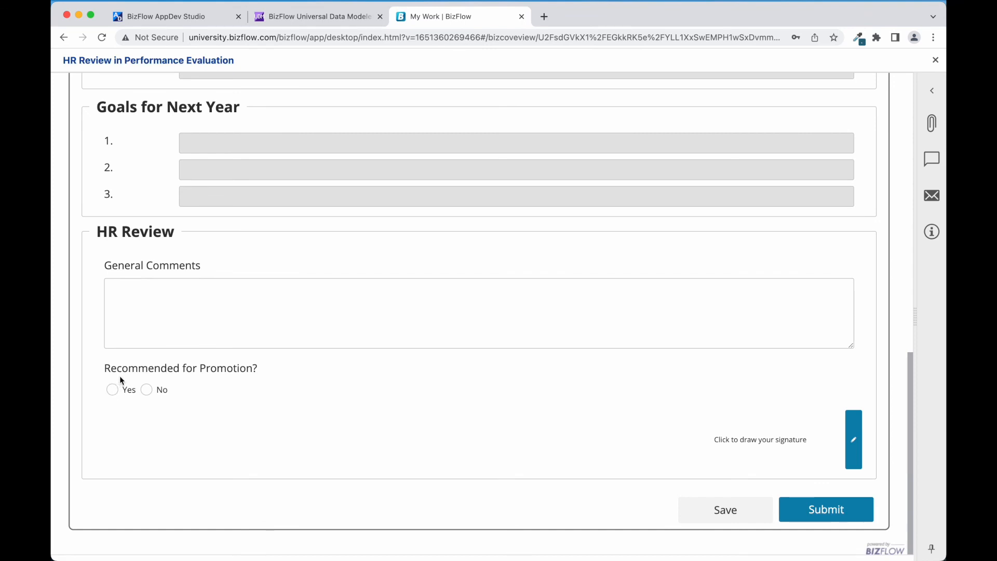
pyautogui.click(107, 390)
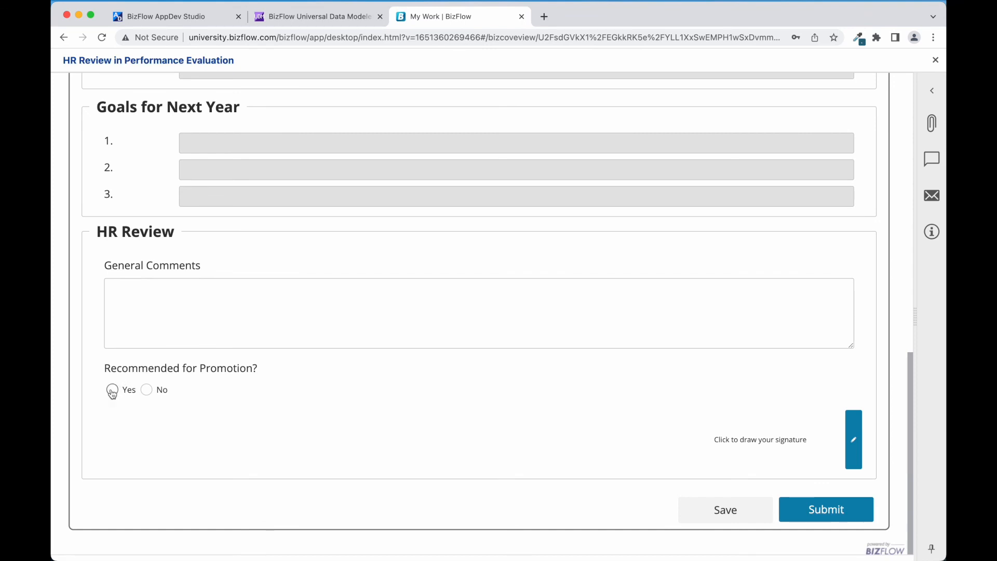
pyautogui.click(146, 390)
pyautogui.click(111, 390)
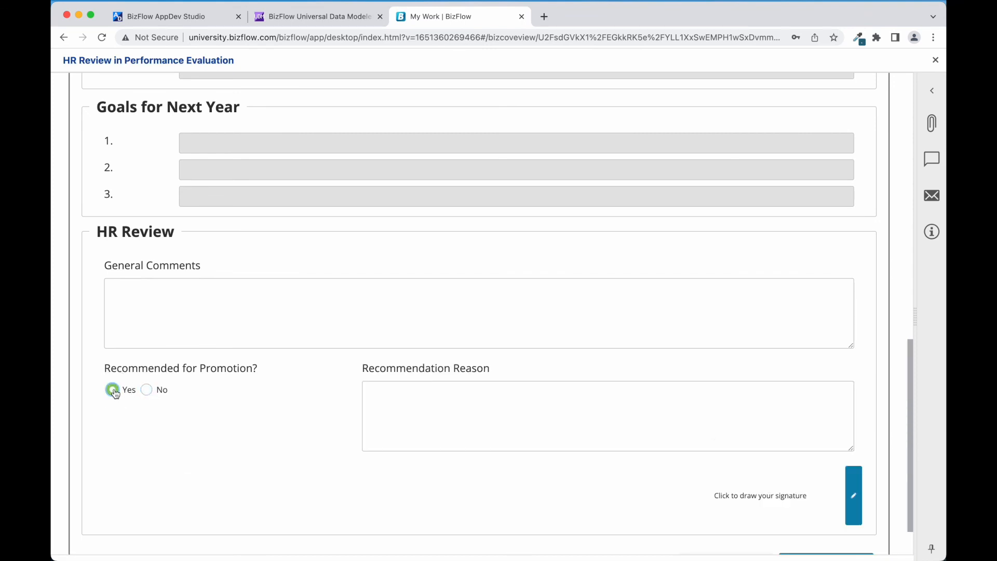
pyautogui.click(412, 387)
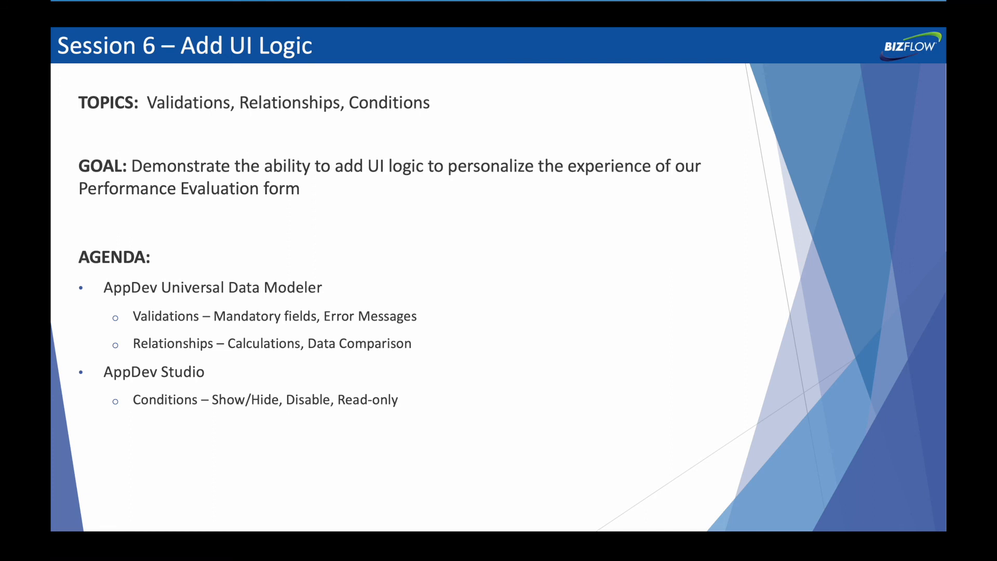
pyautogui.press('Right')
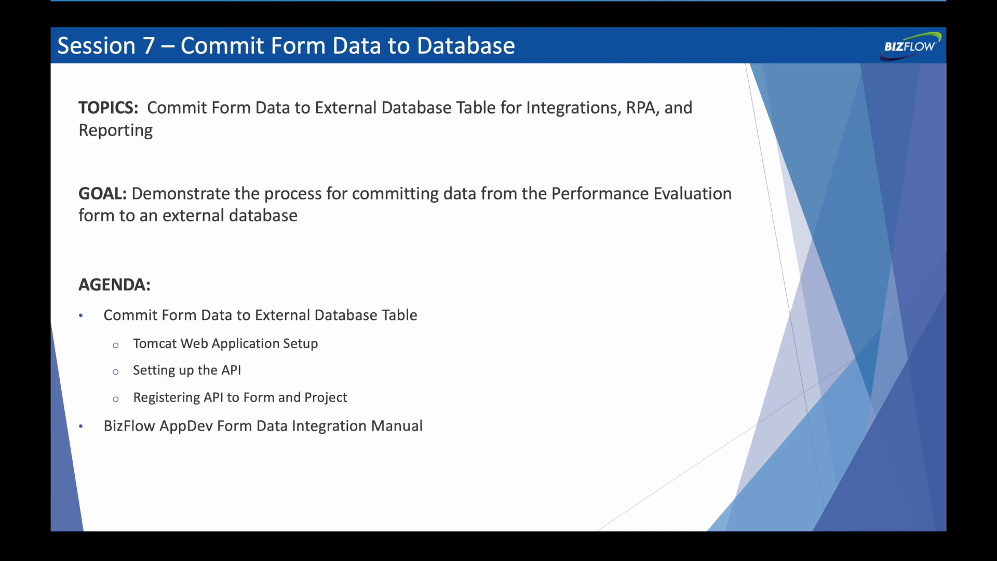